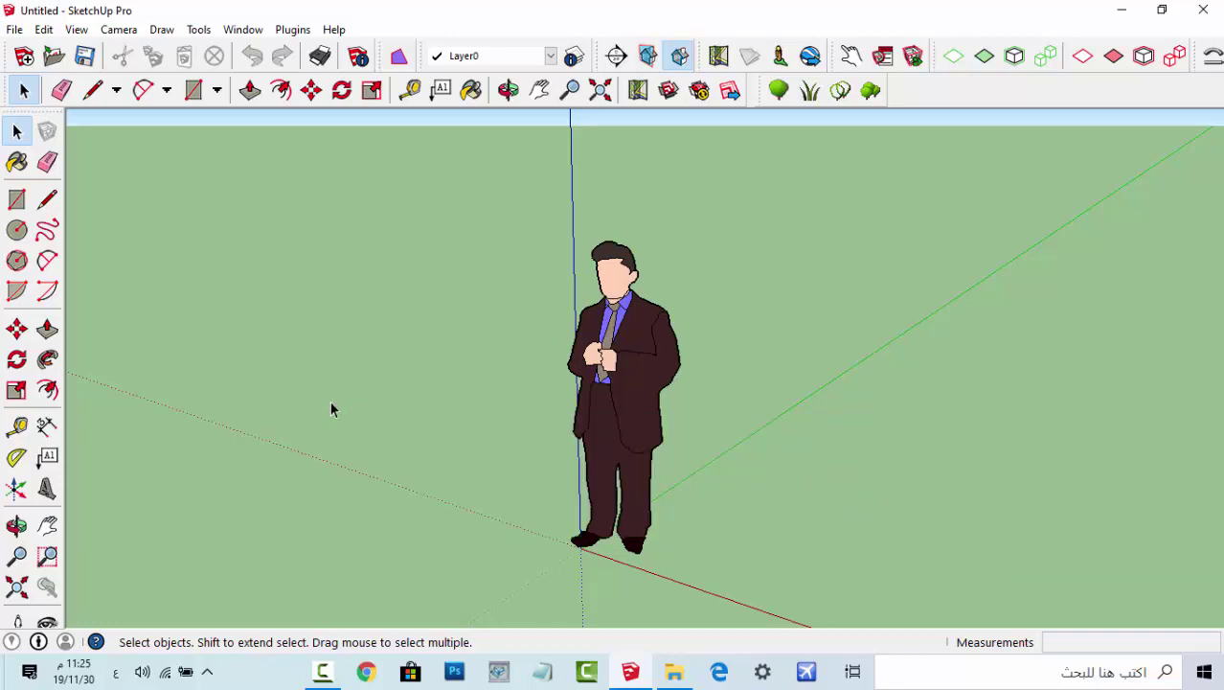
- Select the default scale figure at the origin and delete it
click(614, 484)
key(Delete)
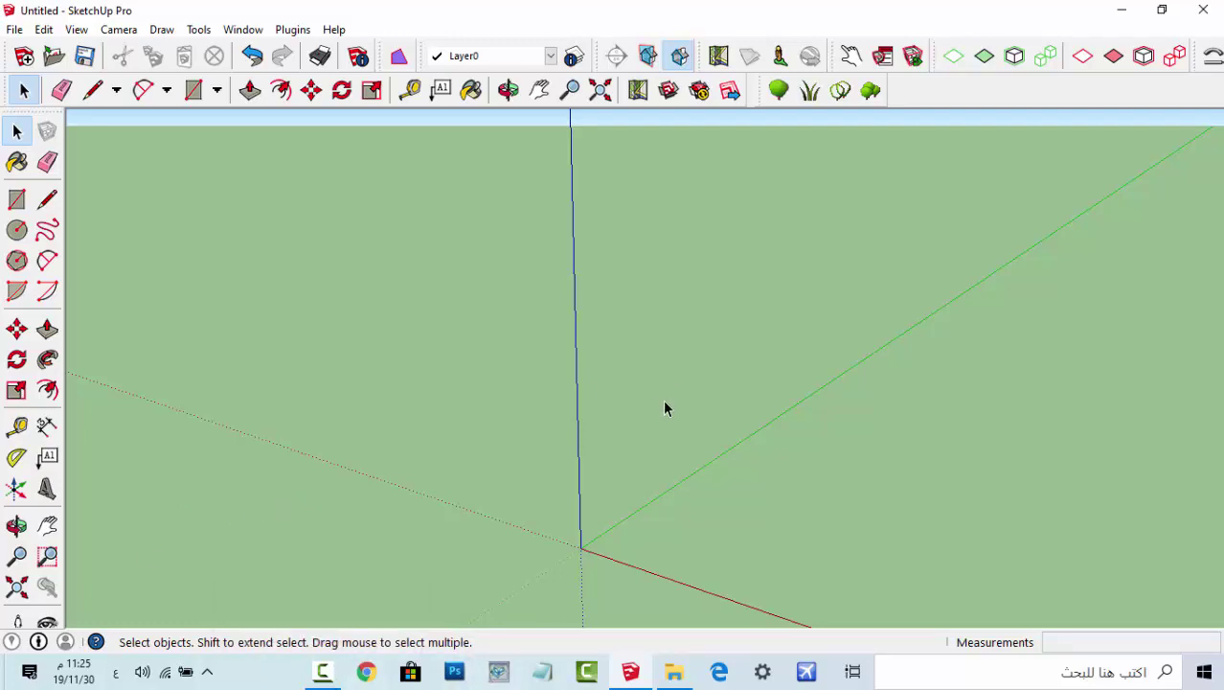
- Start an image import from the File menu and open the reference photos folder
click(13, 30)
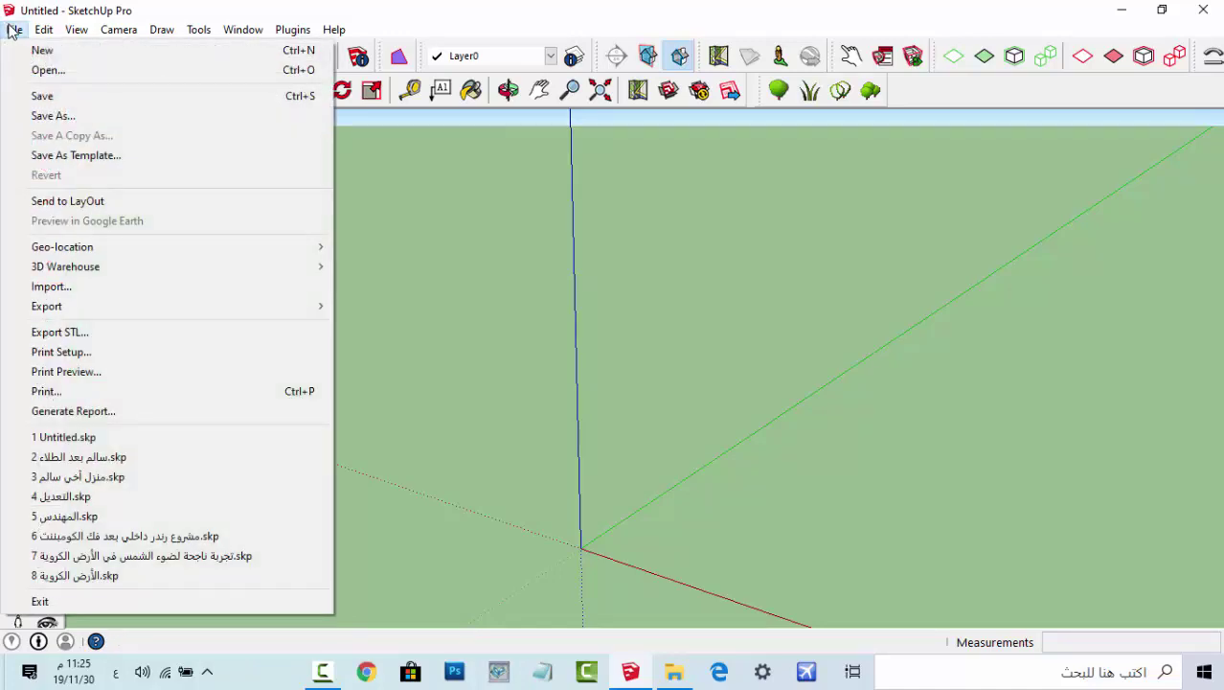
click(13, 32)
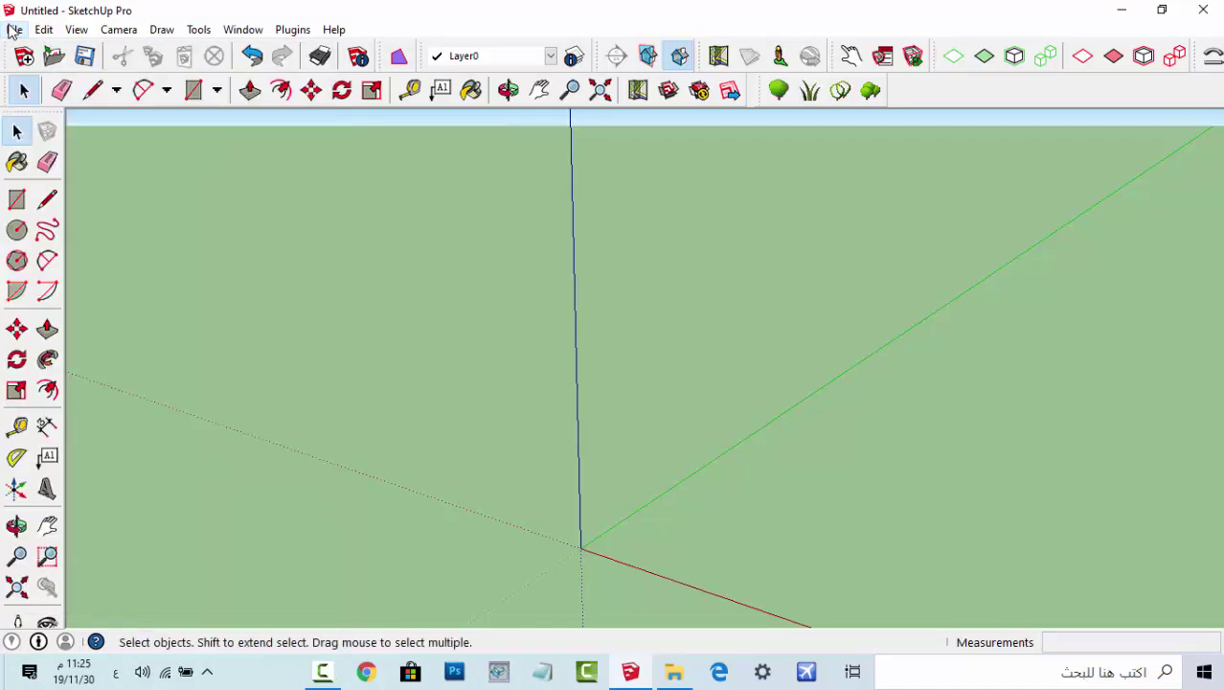
click(13, 31)
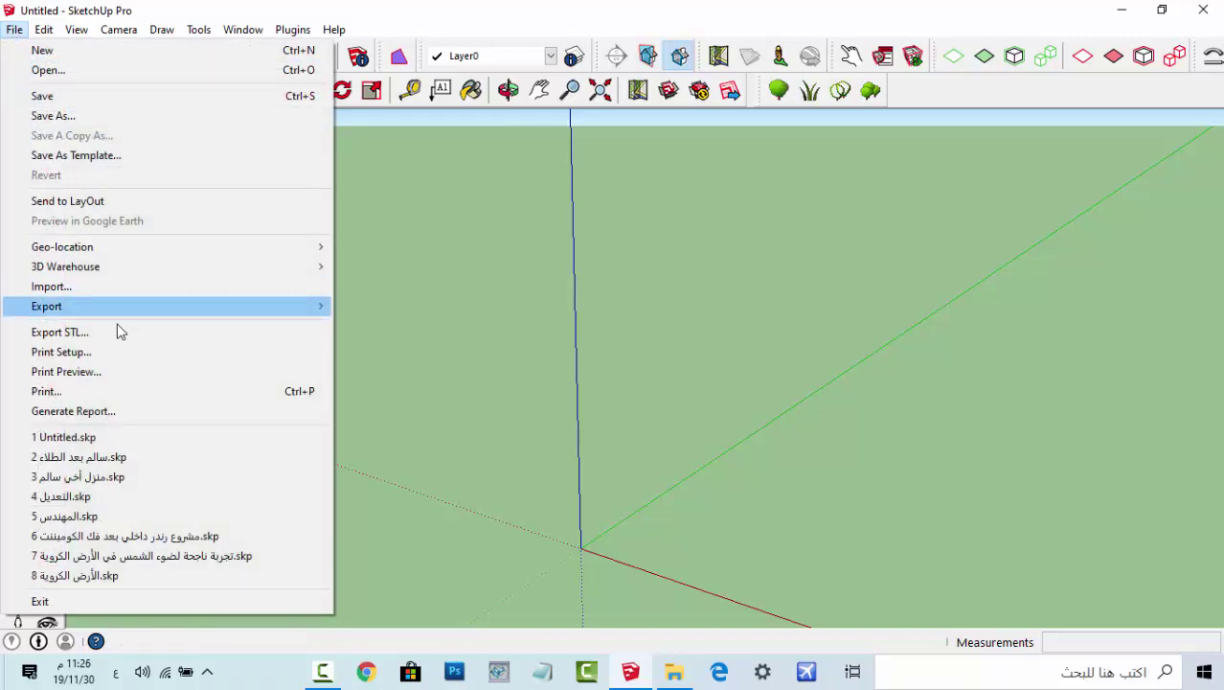
click(114, 291)
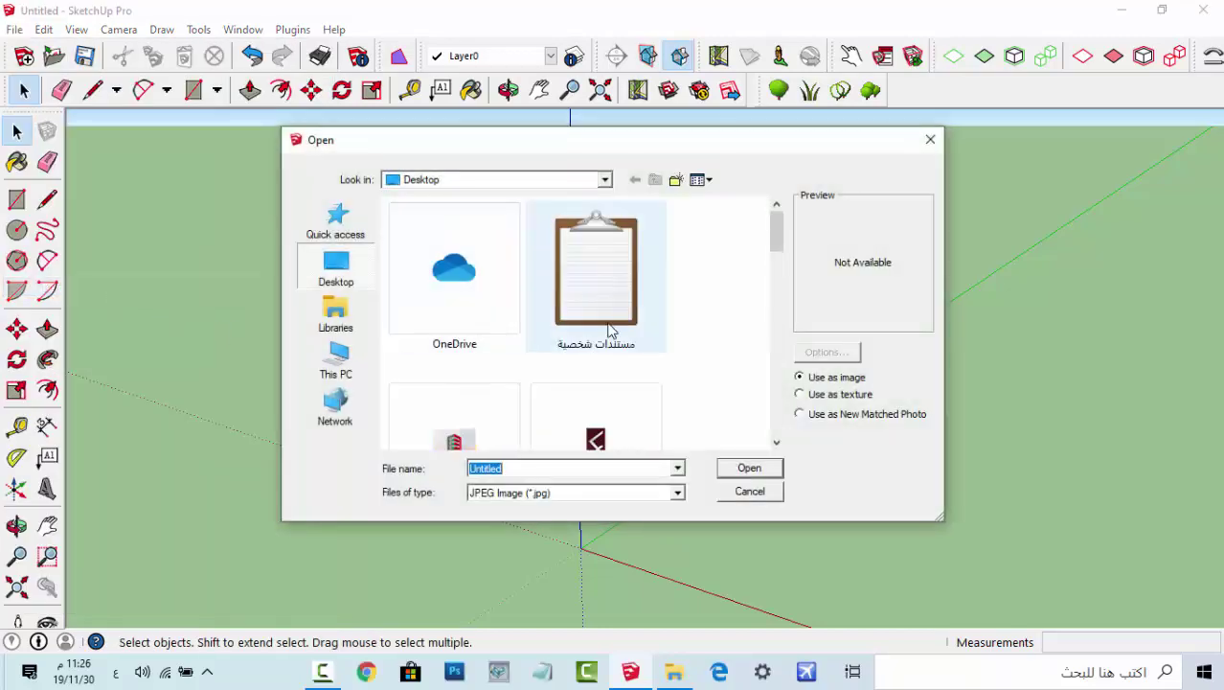
click(610, 328)
scroll(610, 329, down, 2)
scroll(610, 329, down, 2)
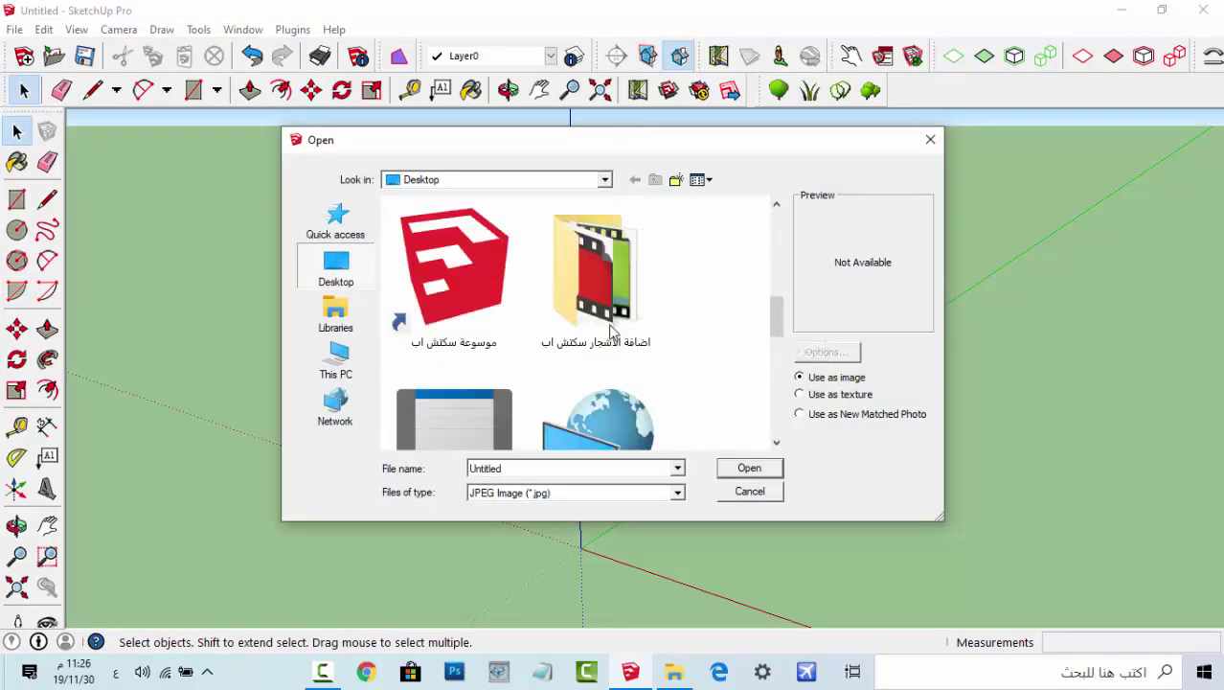
double_click(613, 326)
- Pick the tower monument photo Im6(103).jpg and import it
click(421, 412)
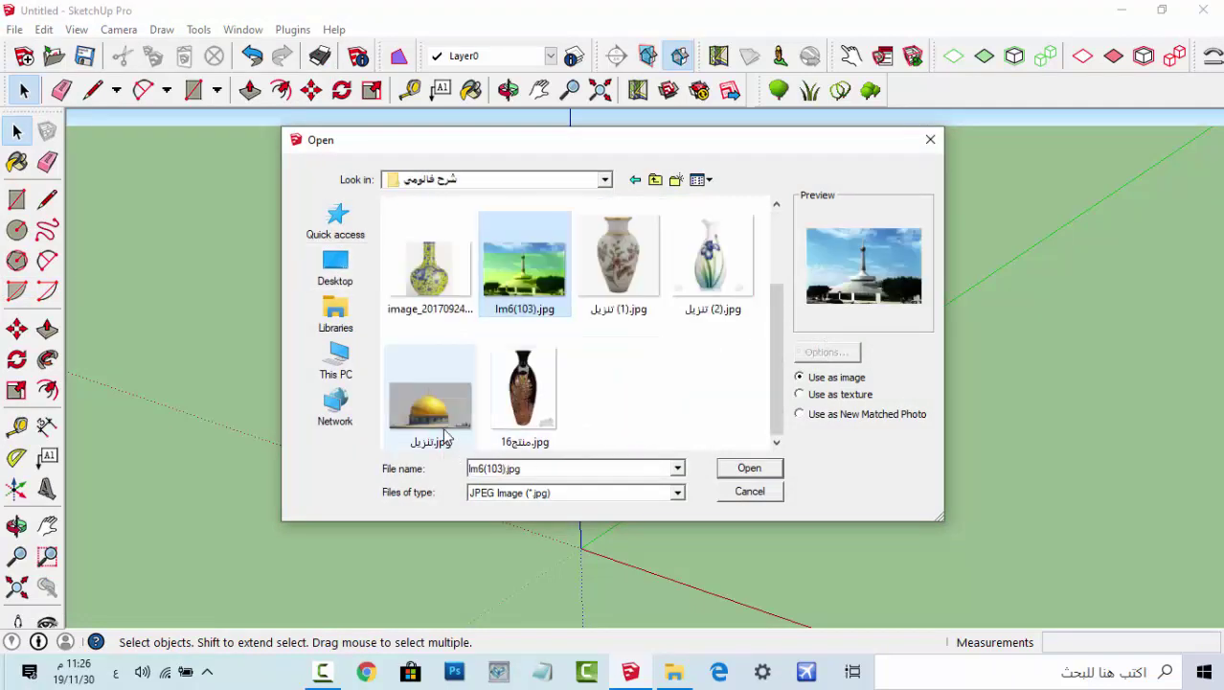
scroll(682, 252, up, 1)
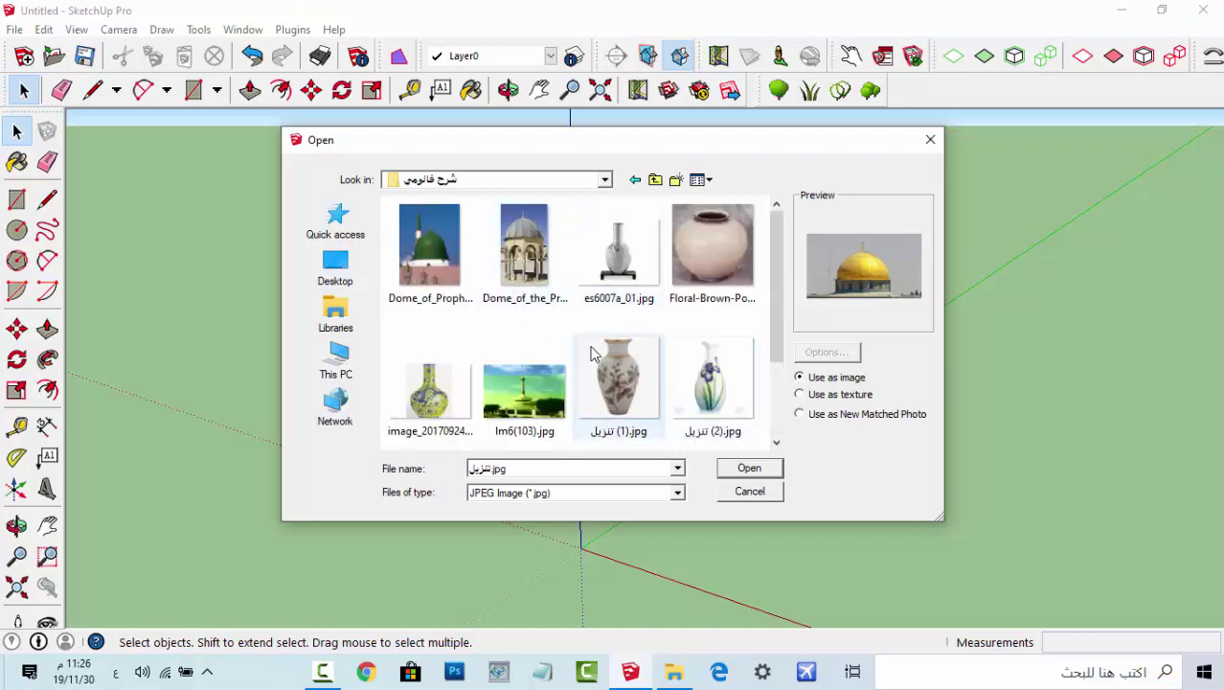
scroll(603, 355, down, 1)
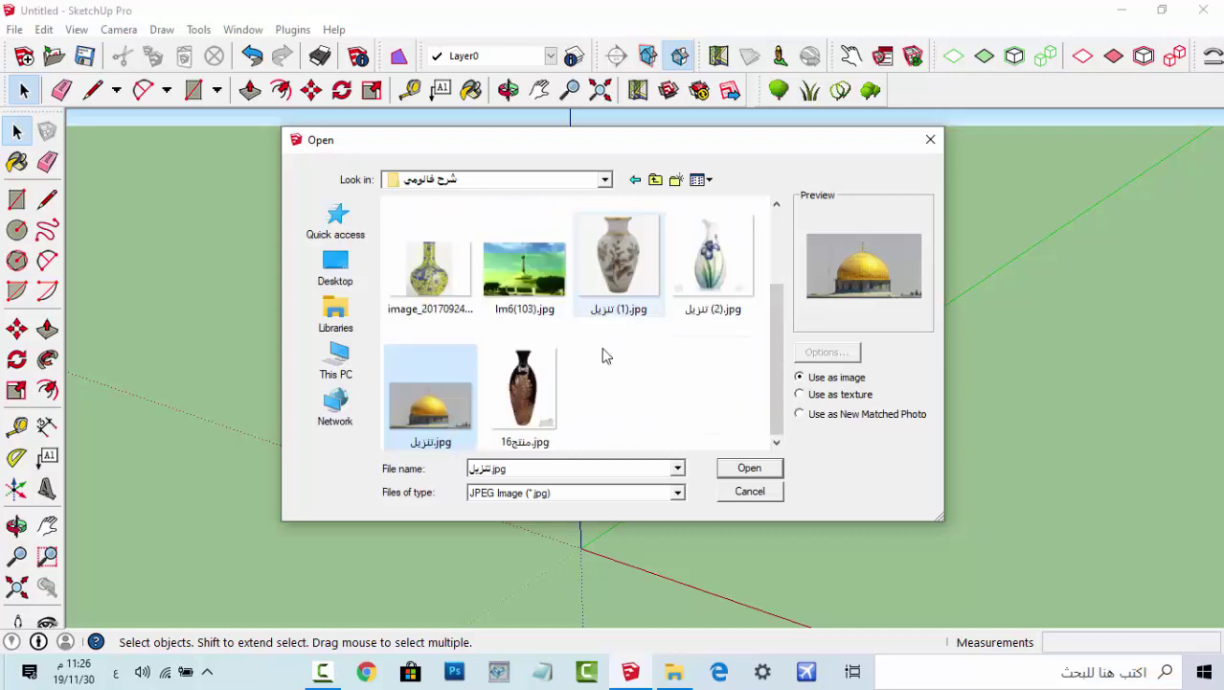
scroll(604, 354, up, 1)
click(538, 410)
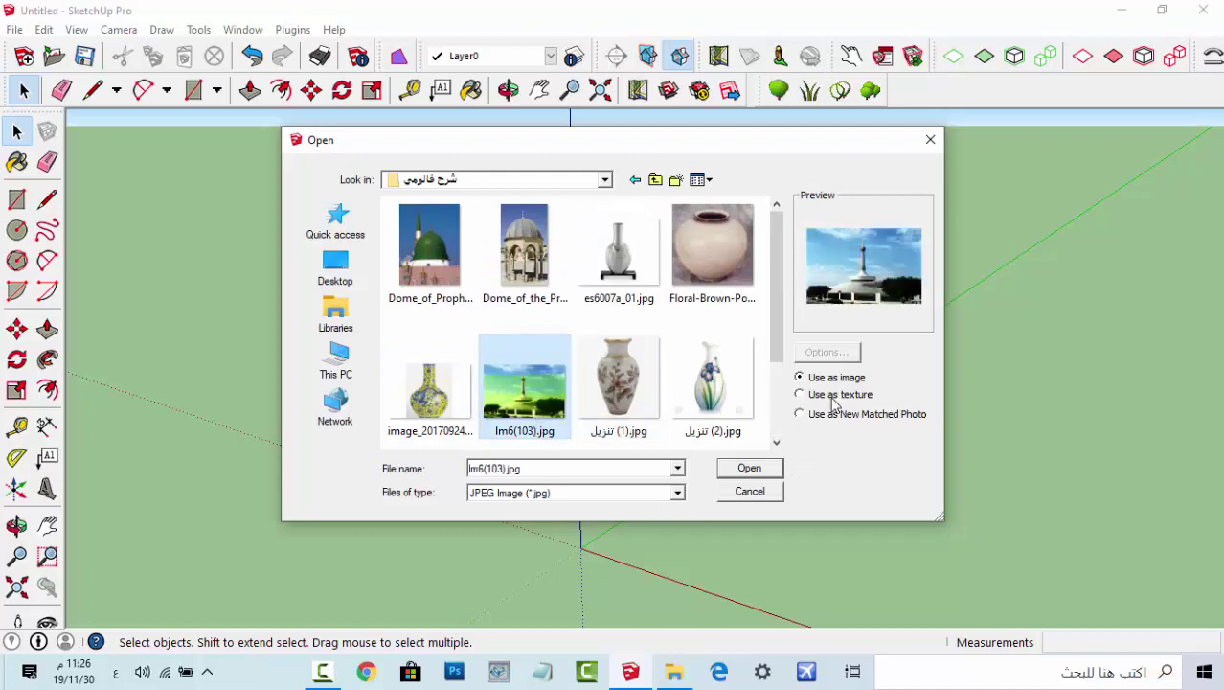
click(776, 474)
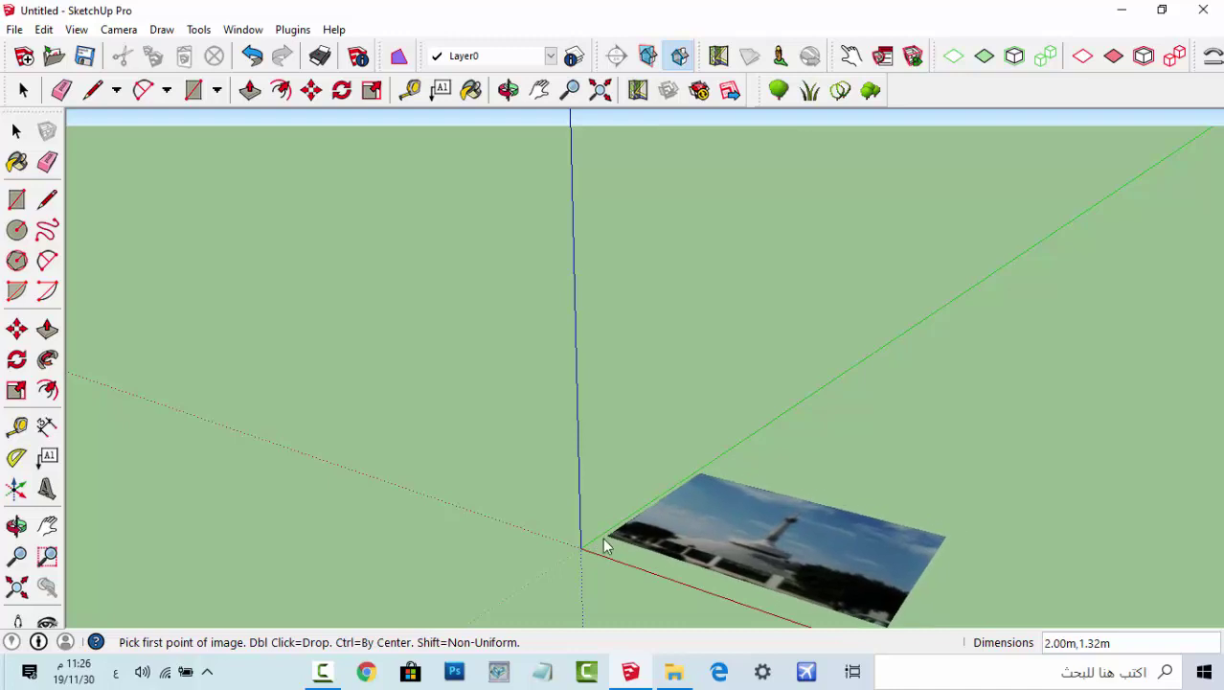
- Place the photo with its first corner at the axis origin and set its size
click(582, 547)
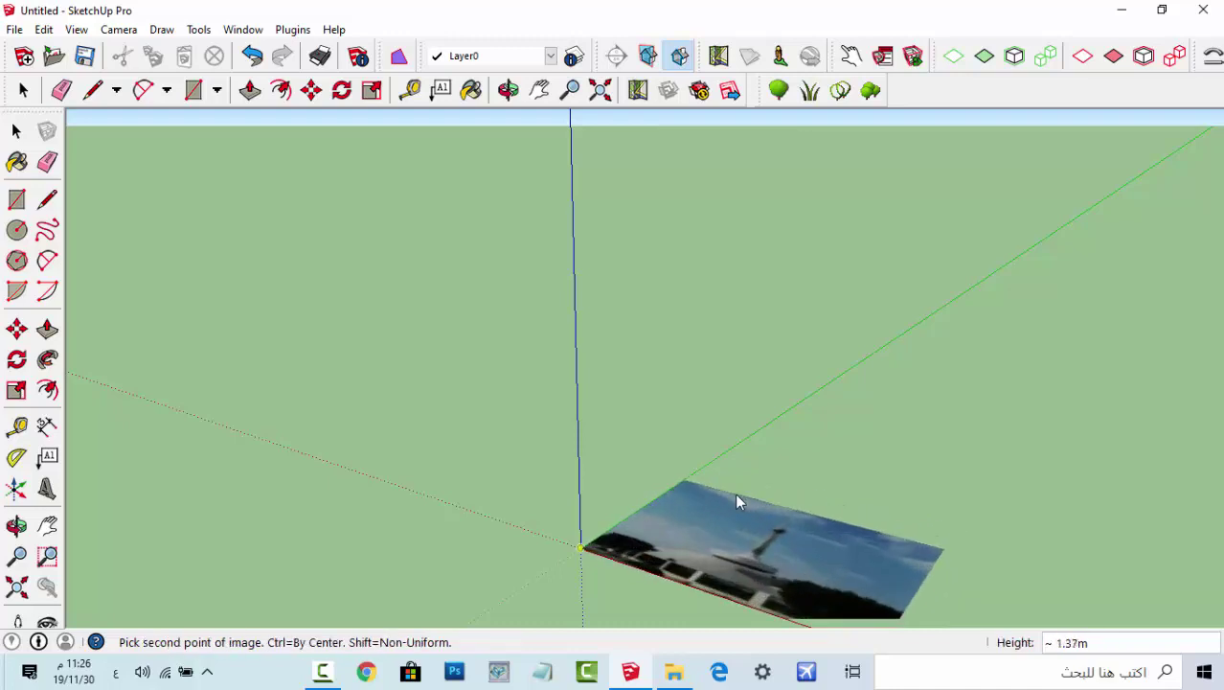
middle_drag(729, 493, 514, 363)
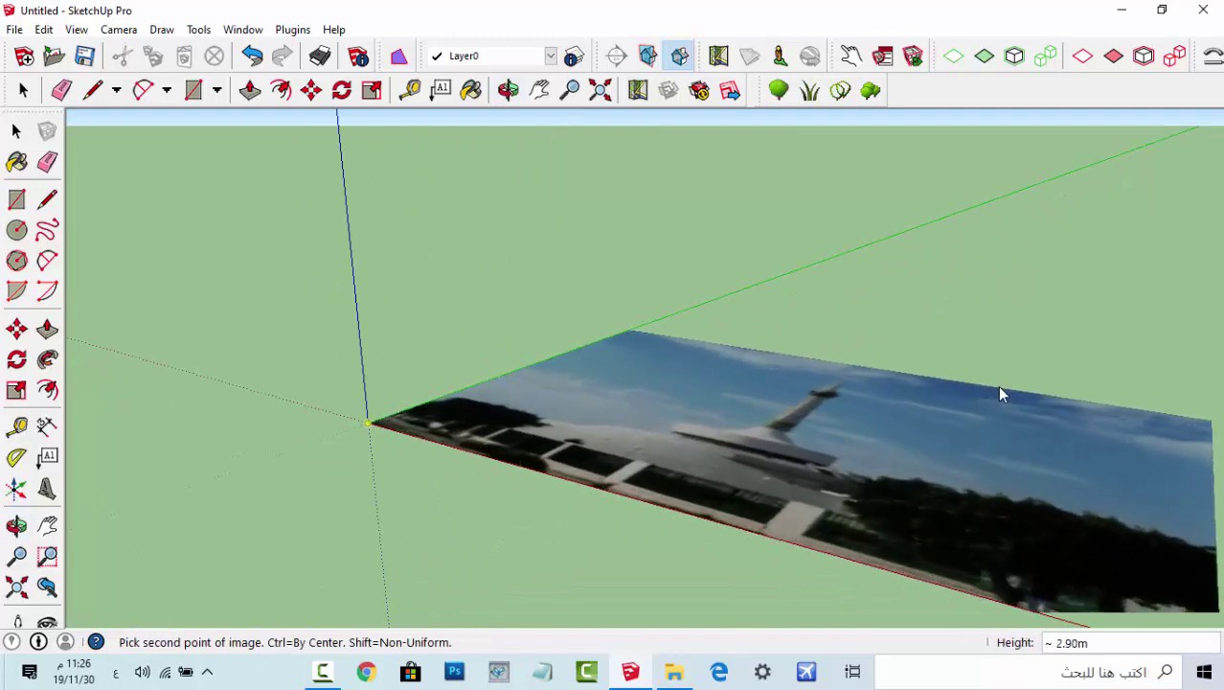
click(999, 385)
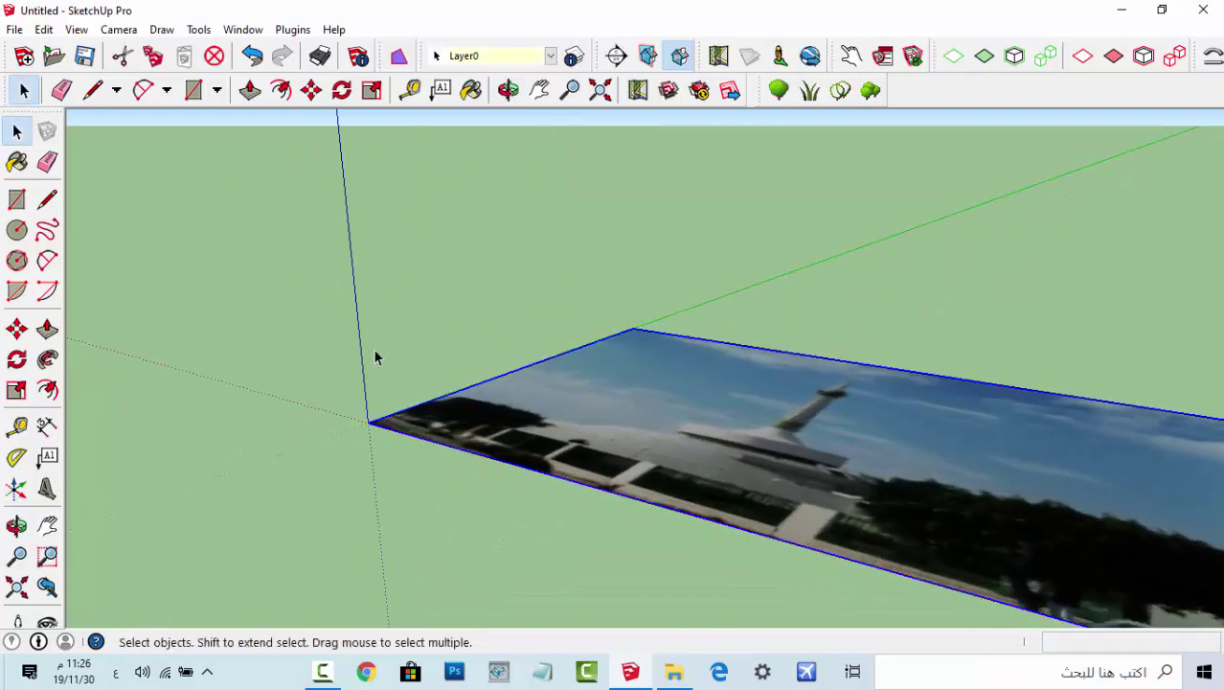
mouse_move(374, 358)
middle_down()
mouse_move(637, 375)
mouse_move(594, 364)
middle_up()
- Rotate the photo 90° up from the ground so it stands upright, facing the view
click(342, 89)
middle_drag(404, 395, 651, 304)
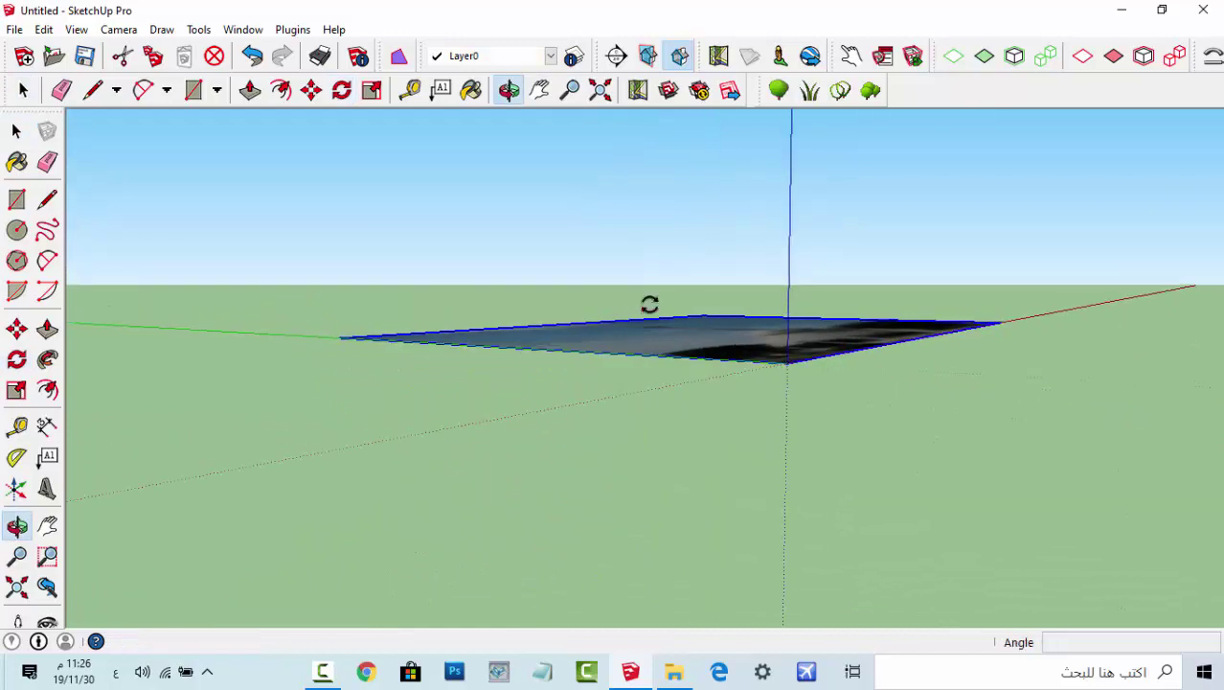
click(783, 362)
click(620, 355)
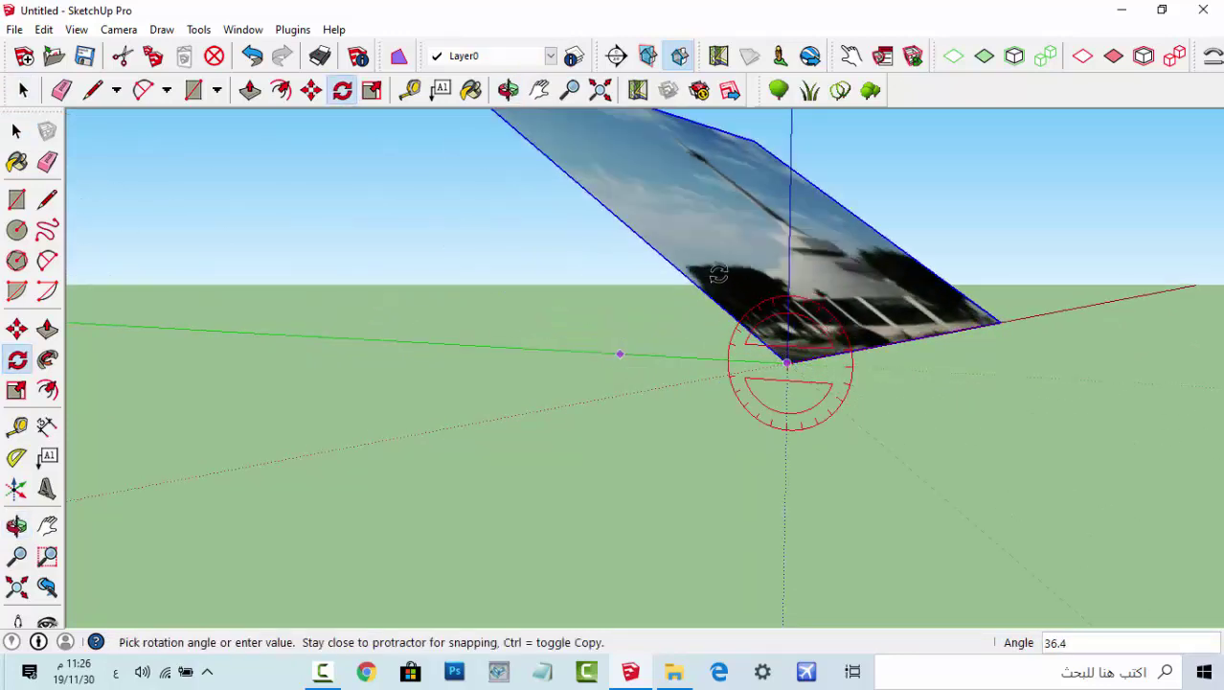
click(785, 266)
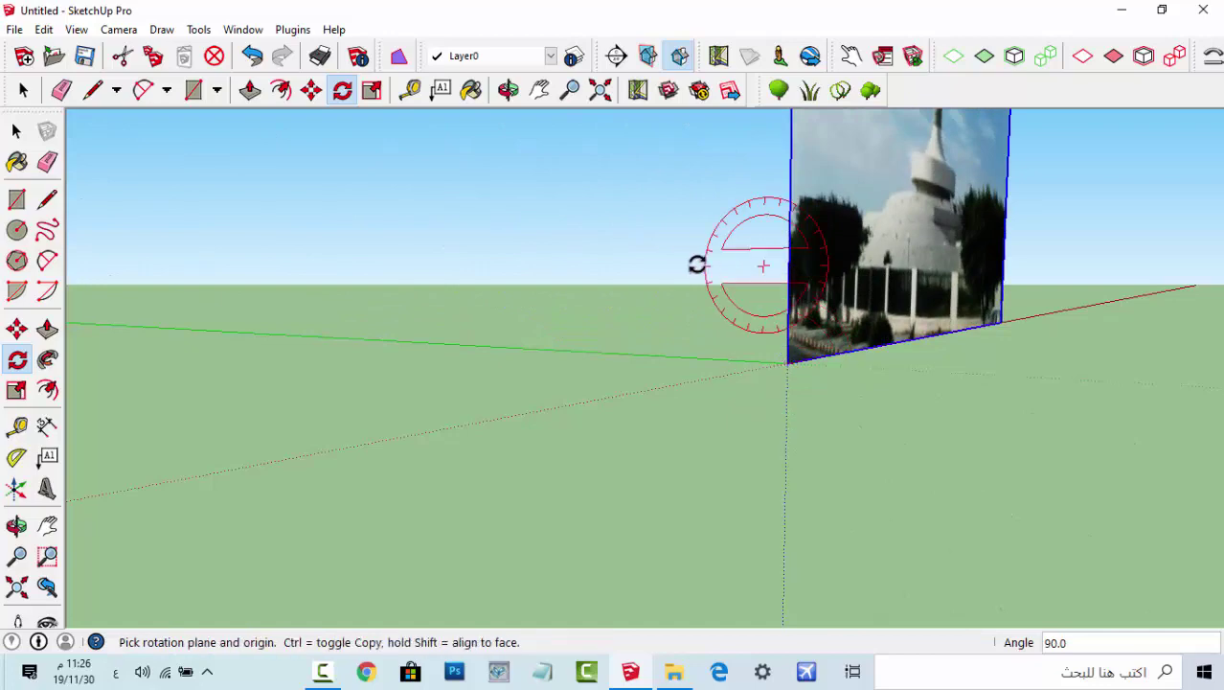
click(23, 89)
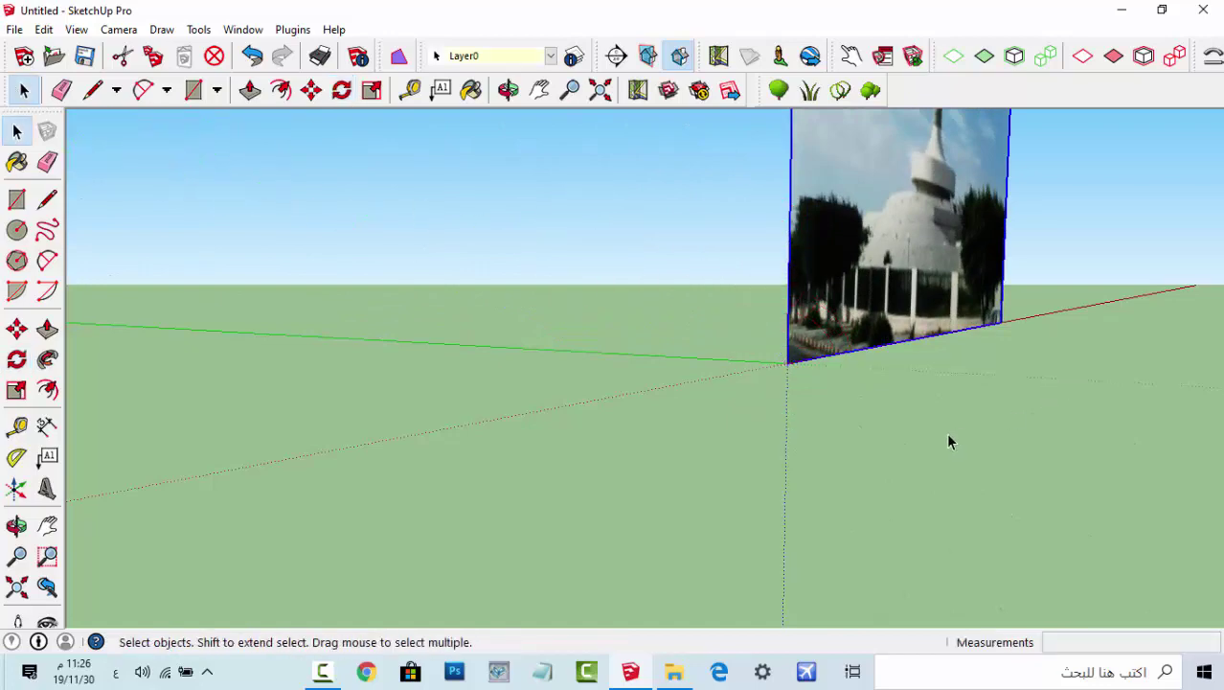
mouse_move(945, 432)
middle_down()
mouse_move(653, 496)
mouse_move(519, 487)
middle_up()
mouse_move(957, 328)
shift+middle_down()
mouse_move(760, 561)
mouse_move(732, 613)
shift+middle_up()
- Trace the spire's edge as a line from its tip down to its base
scroll(760, 477, down, 3)
scroll(759, 477, down, 2)
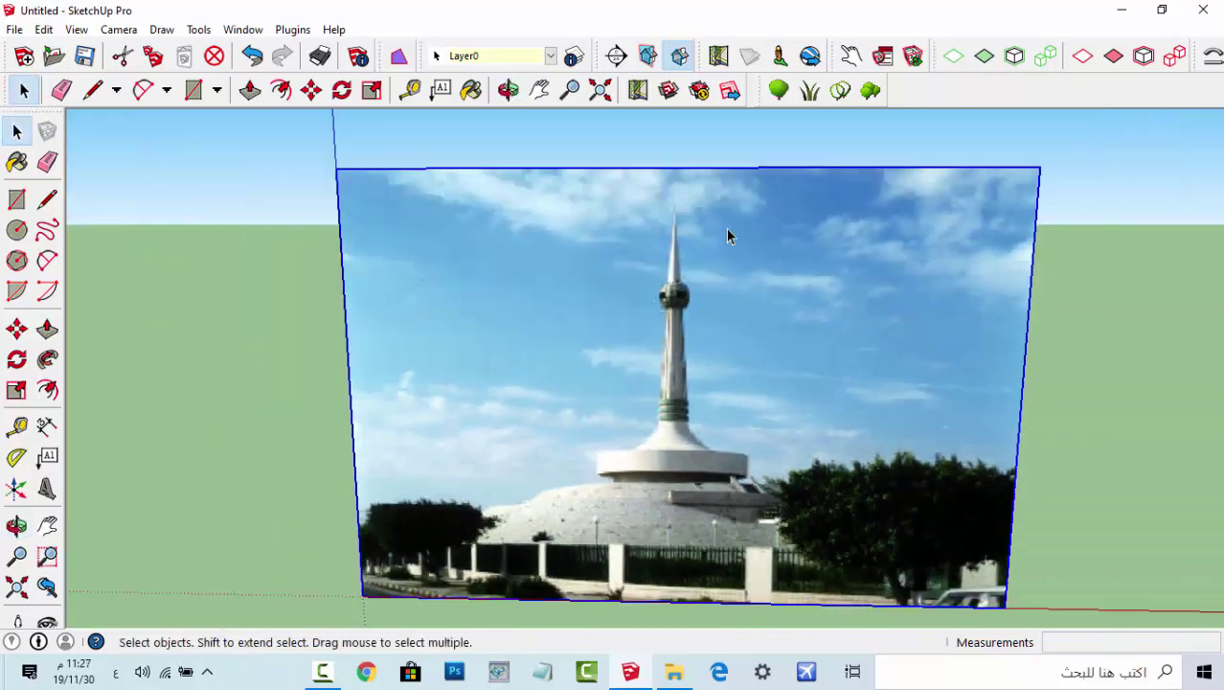
scroll(630, 288, up, 5)
scroll(629, 287, up, 2)
key(l)
scroll(715, 405, down, 3)
scroll(705, 396, down, 2)
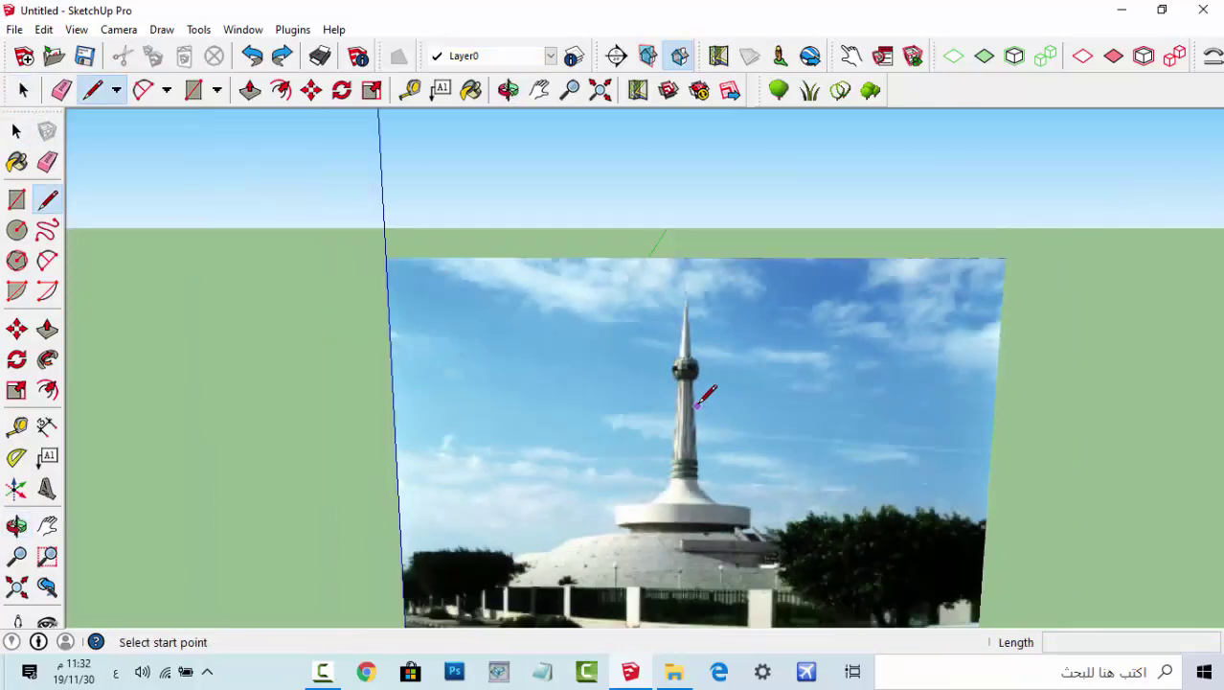
scroll(697, 404, down, 3)
scroll(697, 383, up, 3)
scroll(691, 316, up, 3)
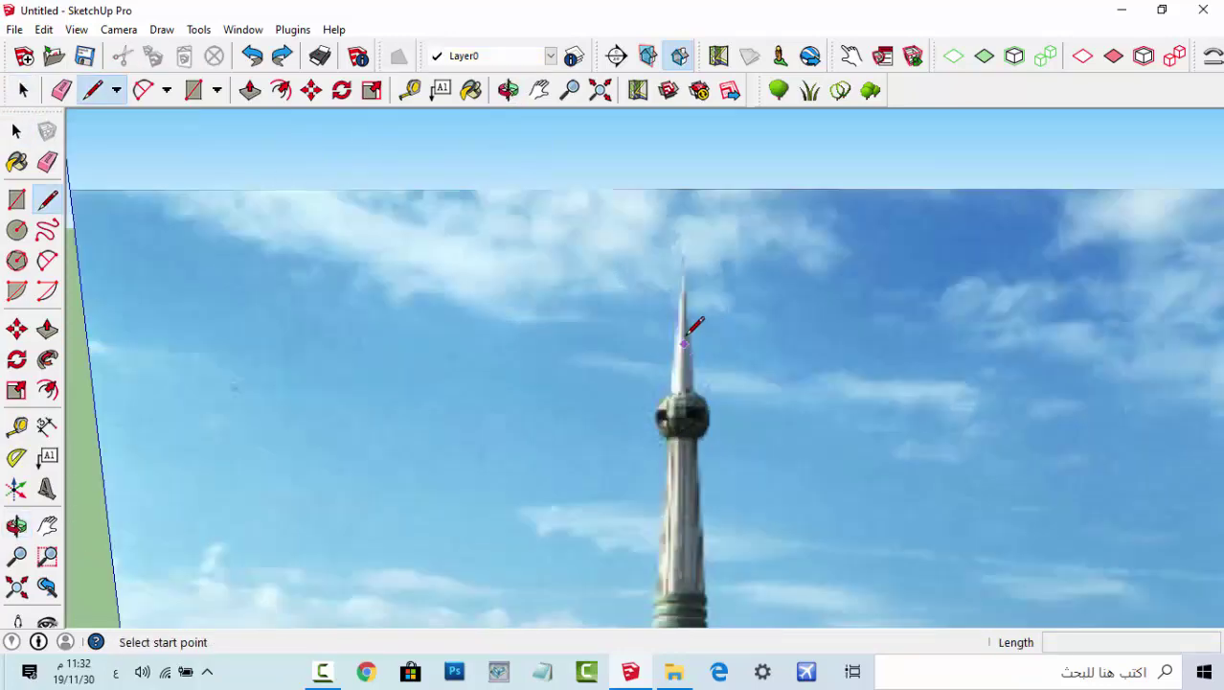
scroll(695, 258, up, 1)
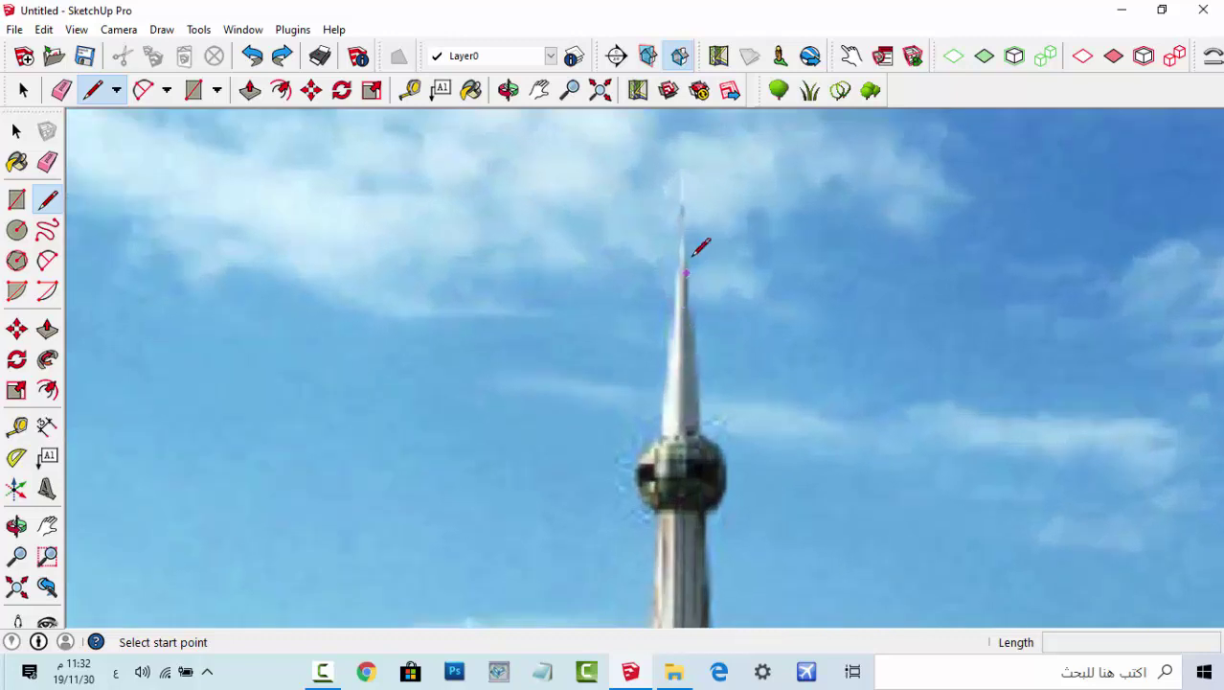
click(684, 175)
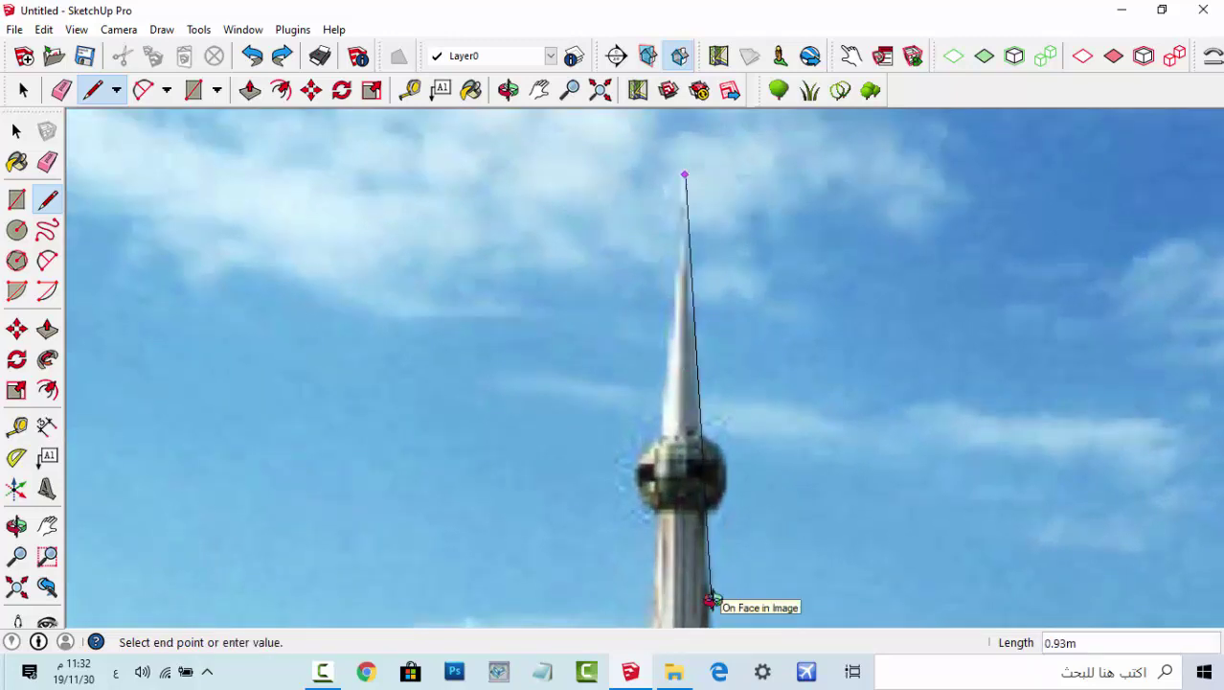
shift+middle_drag(710, 600, 695, 136)
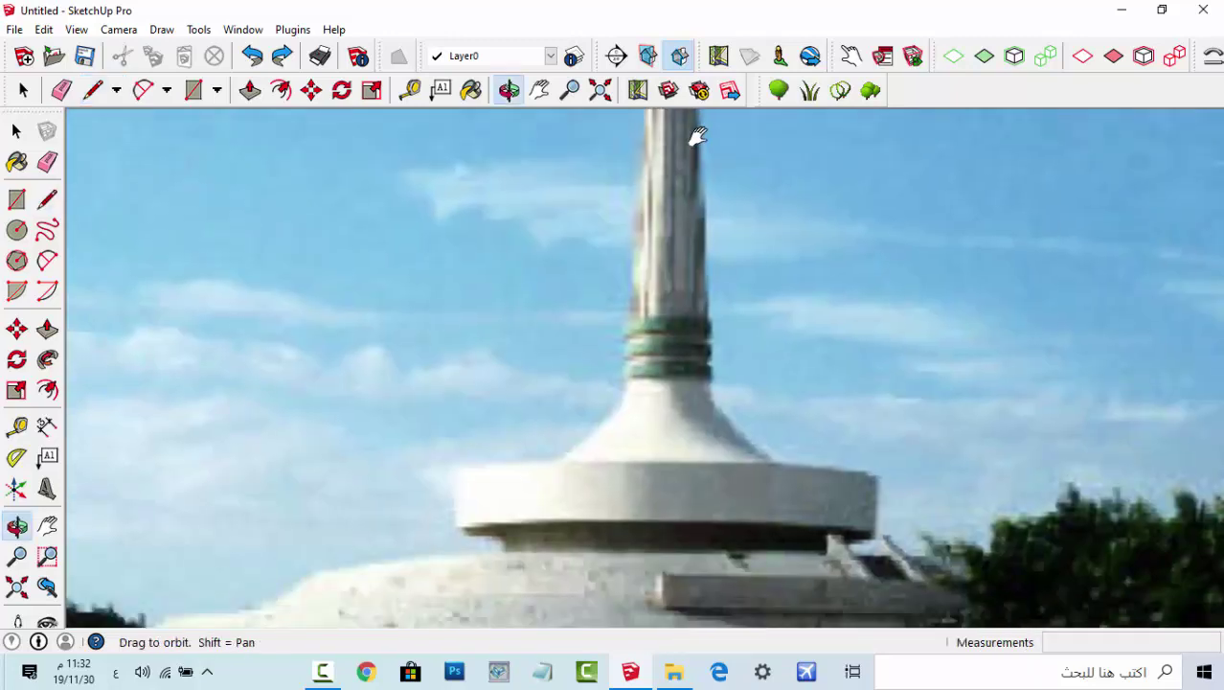
click(710, 395)
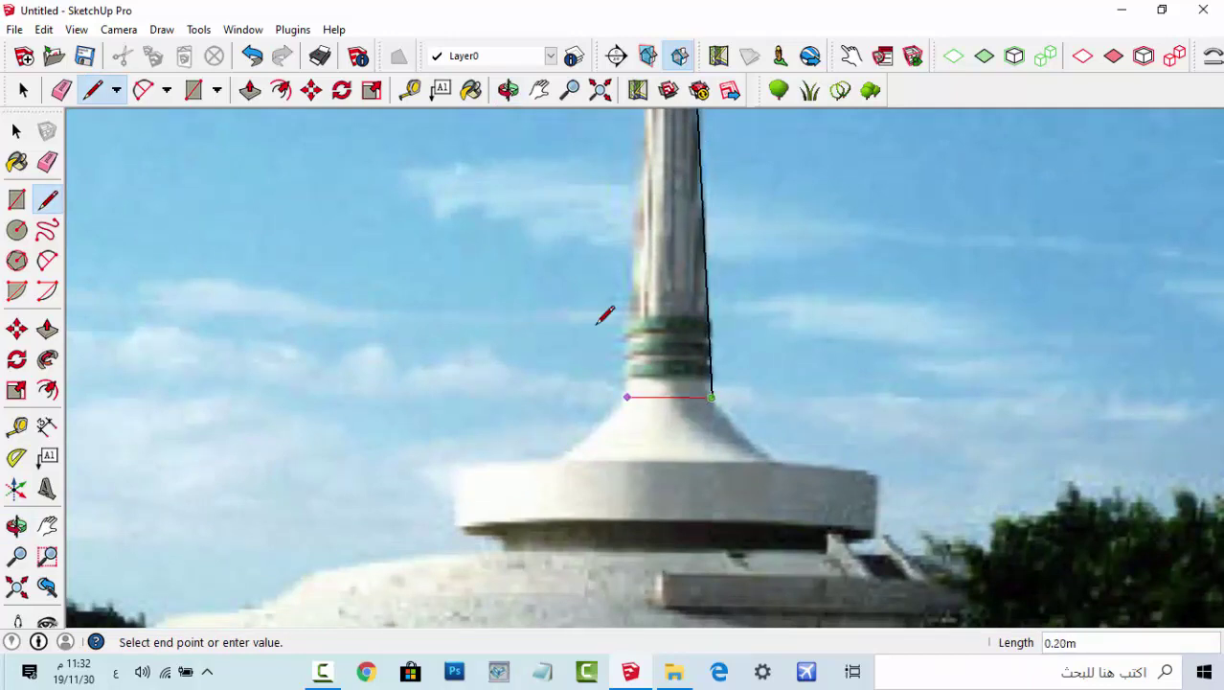
- Add a 2-point arc following the curved flare below the spire
click(143, 91)
click(711, 396)
scroll(792, 479, up, 2)
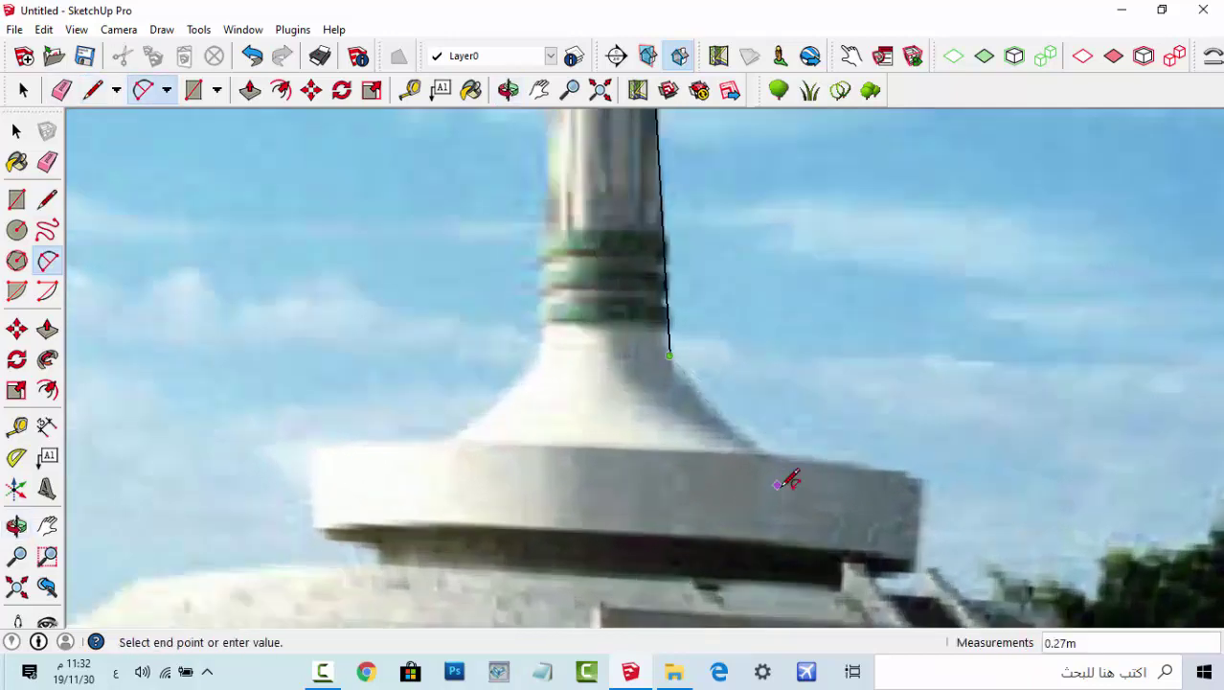
scroll(810, 489, up, 2)
click(788, 490)
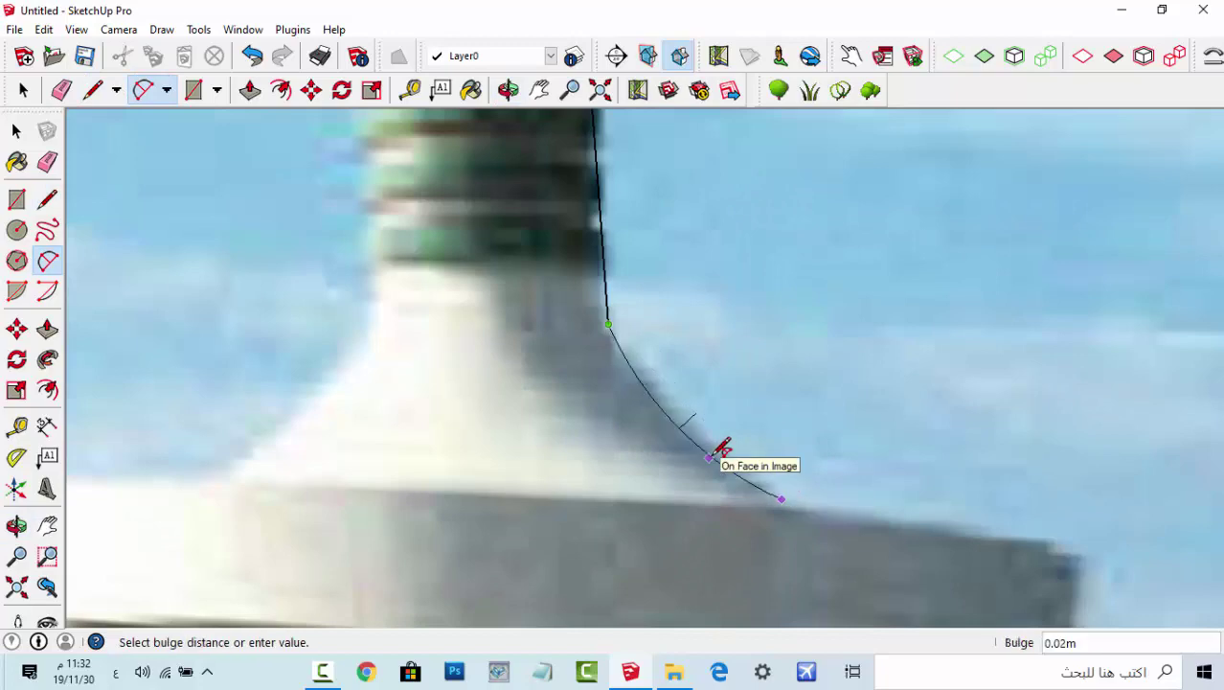
click(724, 445)
scroll(683, 288, down, 3)
scroll(671, 287, down, 2)
- Draw lines around the ledge's outer corner and bottom, back to the spire edge
key(l)
click(709, 368)
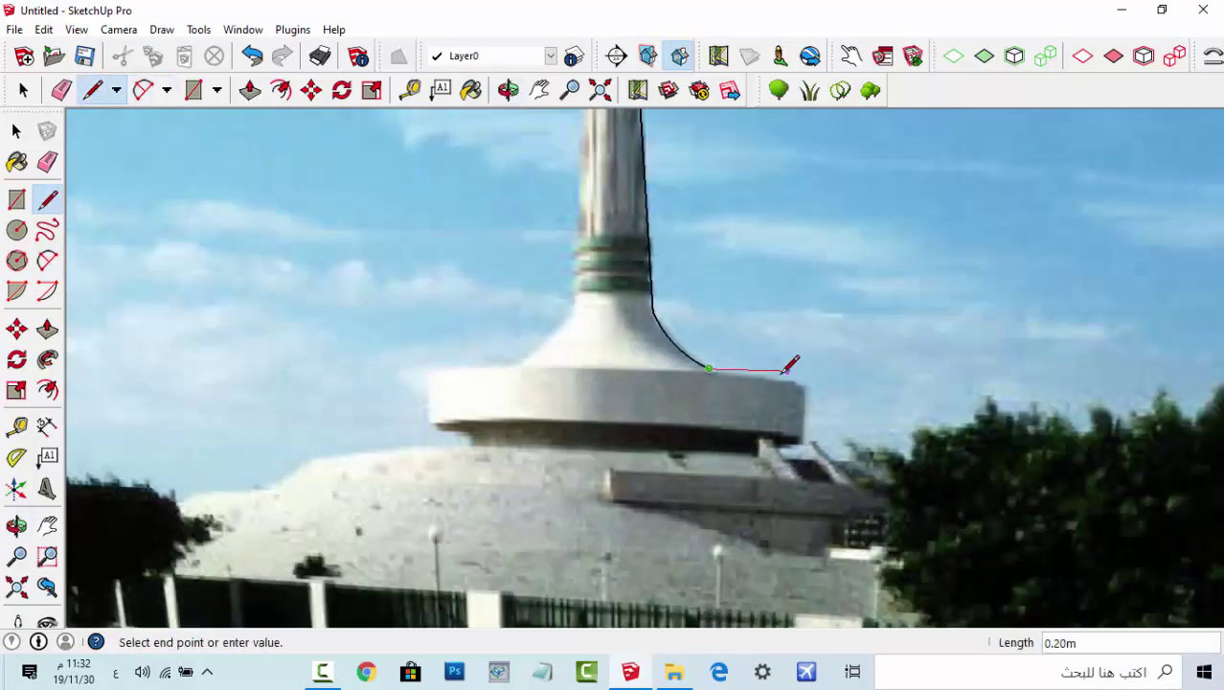
scroll(808, 388, up, 3)
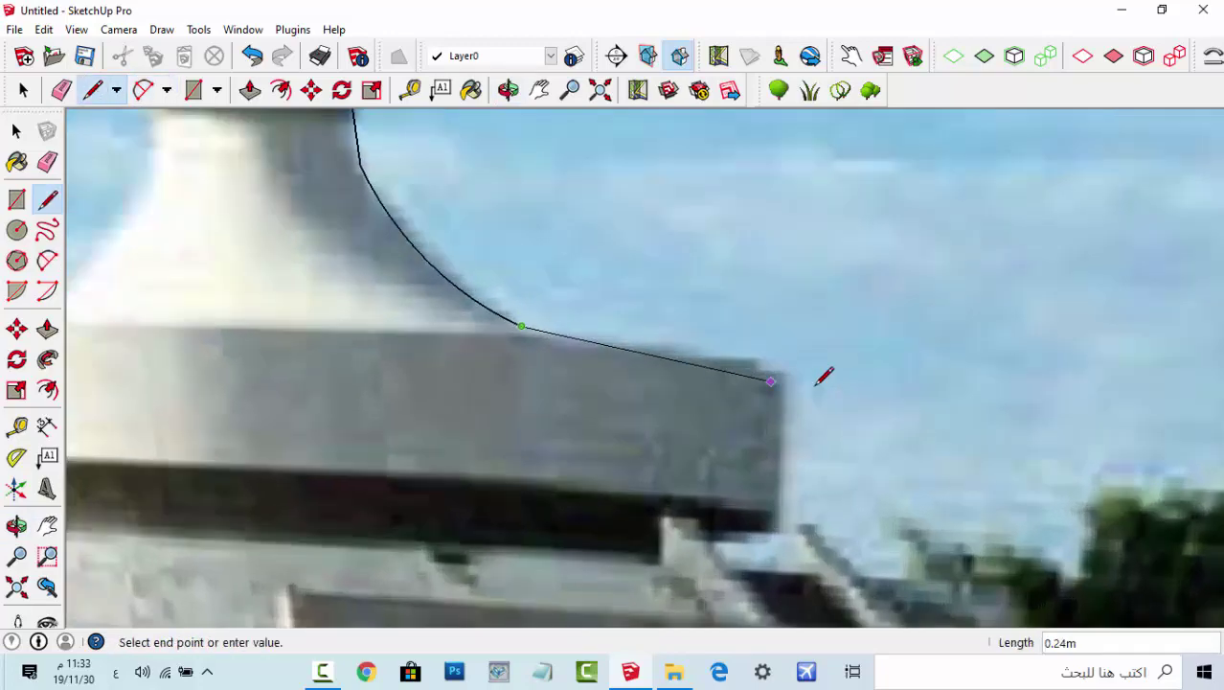
click(785, 368)
click(782, 488)
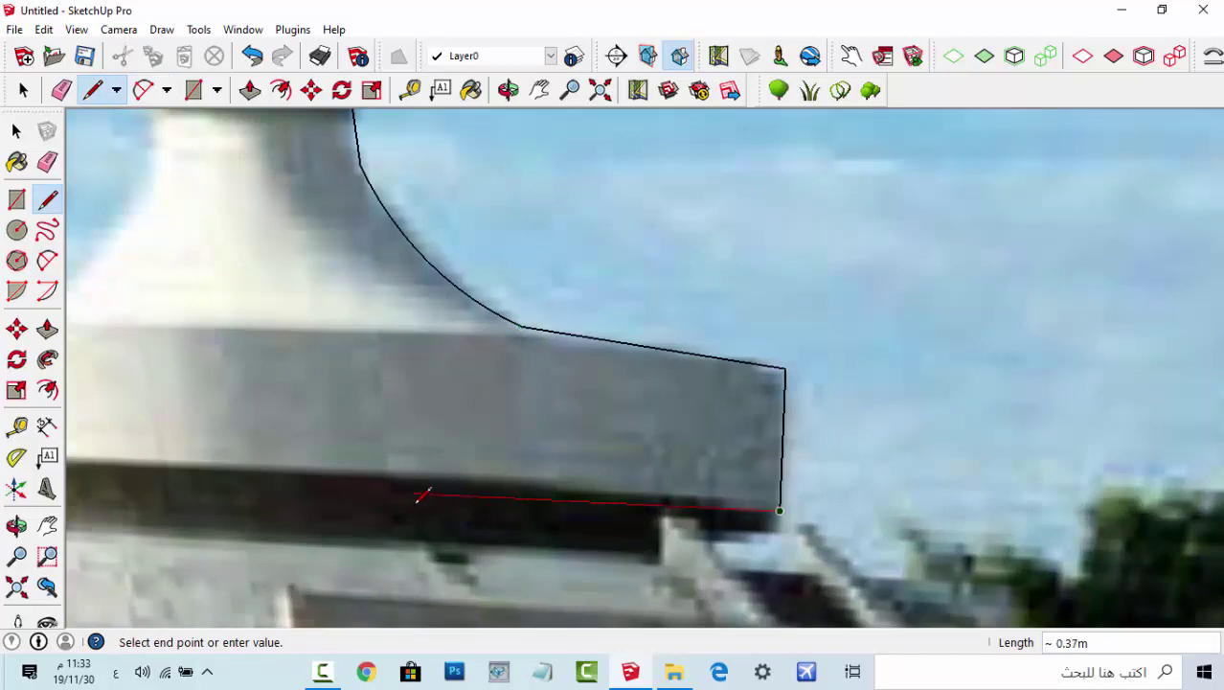
scroll(412, 493, down, 2)
scroll(388, 483, down, 3)
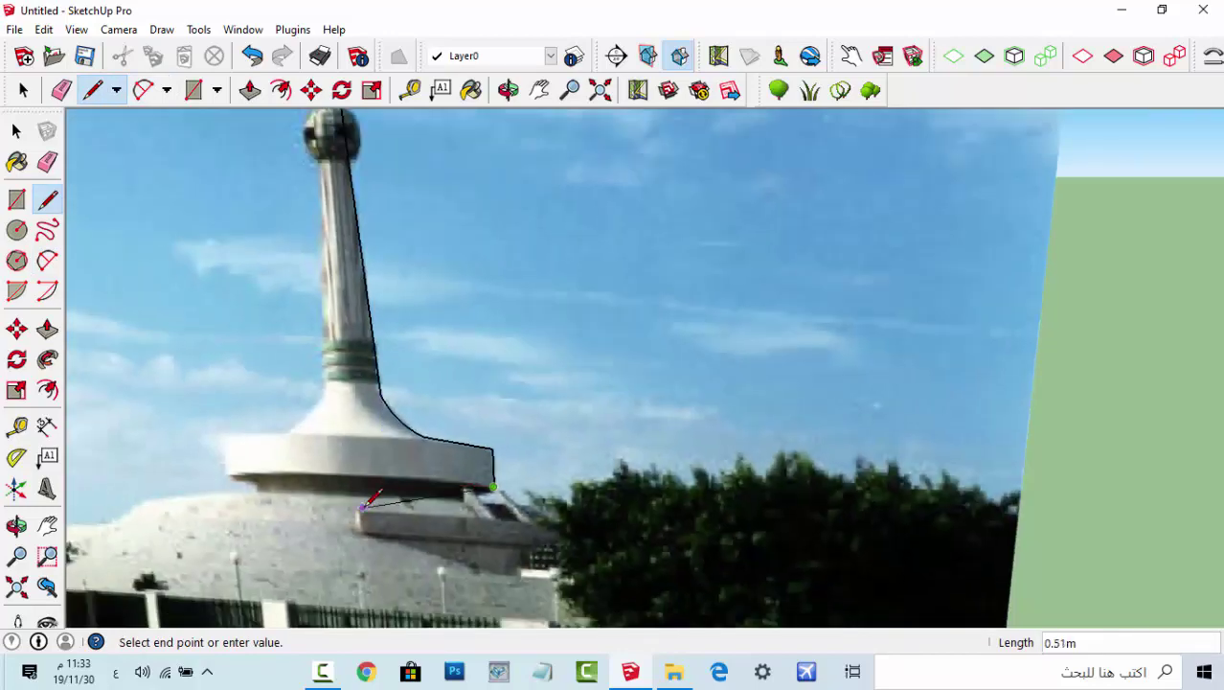
click(319, 469)
scroll(394, 328, down, 1)
click(394, 329)
scroll(388, 287, up, 3)
scroll(460, 250, up, 2)
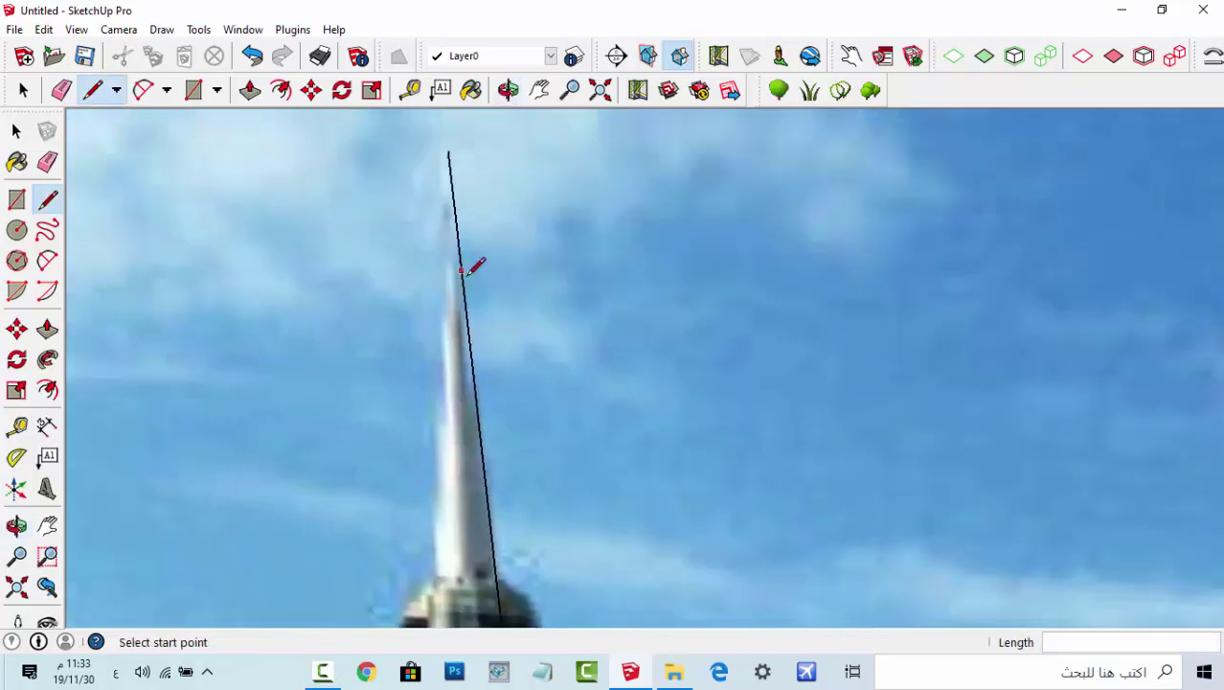
- Close the outline with a line from the spire tip, creating the profile face
click(451, 150)
scroll(479, 316, up, 2)
scroll(504, 277, down, 3)
scroll(541, 369, up, 3)
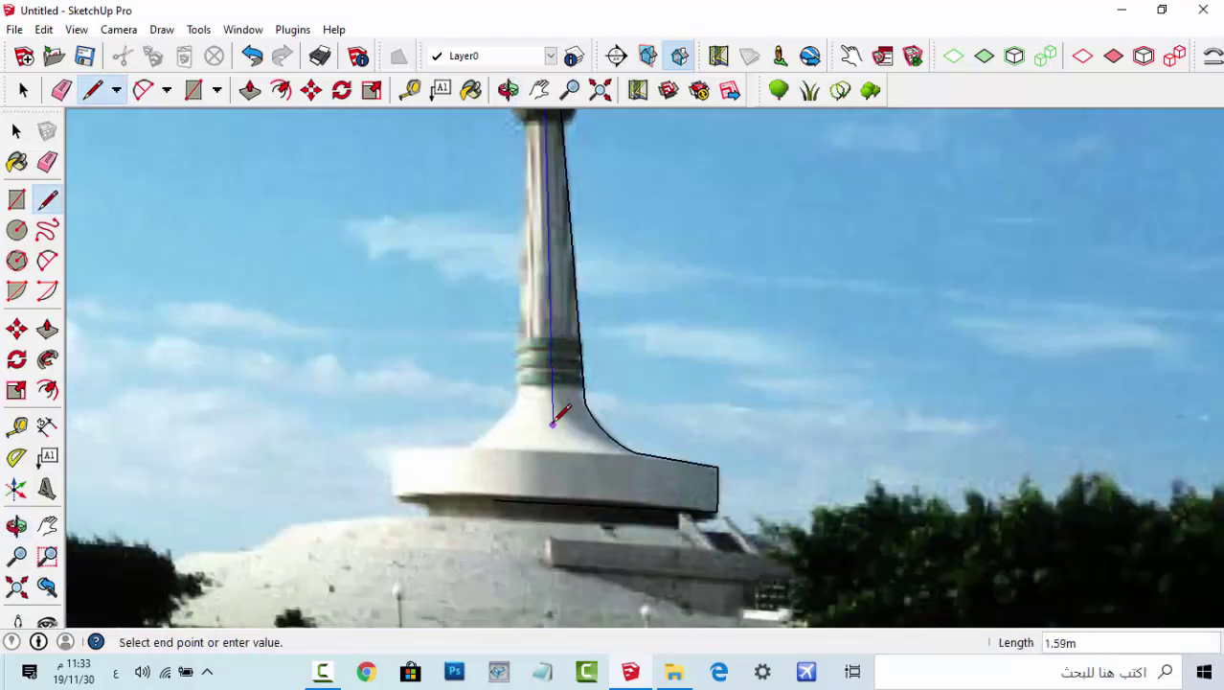
click(555, 487)
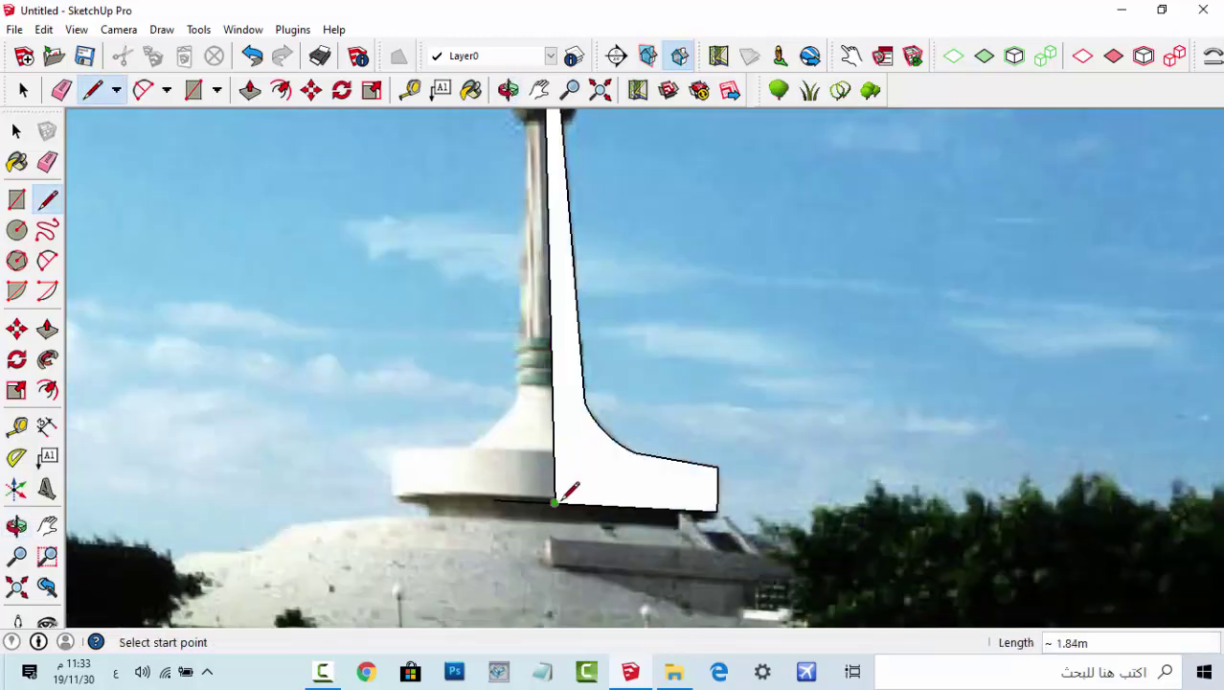
scroll(536, 469, down, 3)
- Draw an arc bulging out to the spire ball's outline to form its half-disc
key(e)
scroll(508, 446, up, 3)
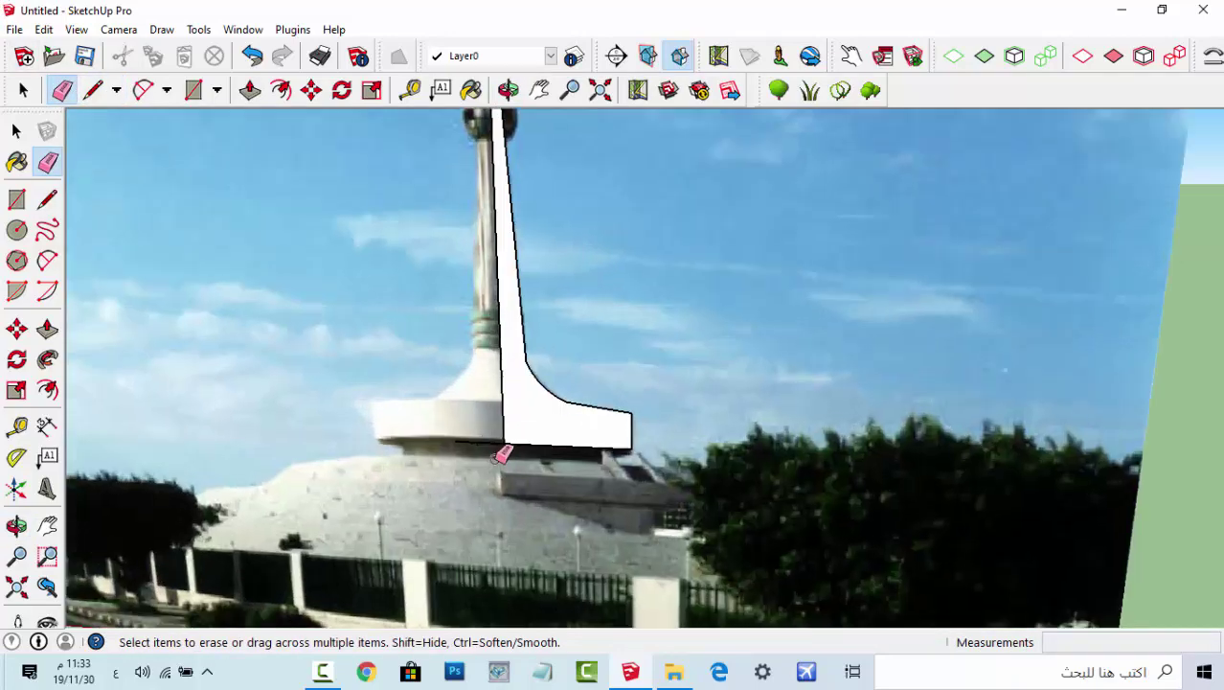
scroll(500, 451, up, 3)
shift+middle_drag(517, 143, 533, 260)
scroll(533, 261, up, 3)
shift+middle_drag(540, 124, 471, 180)
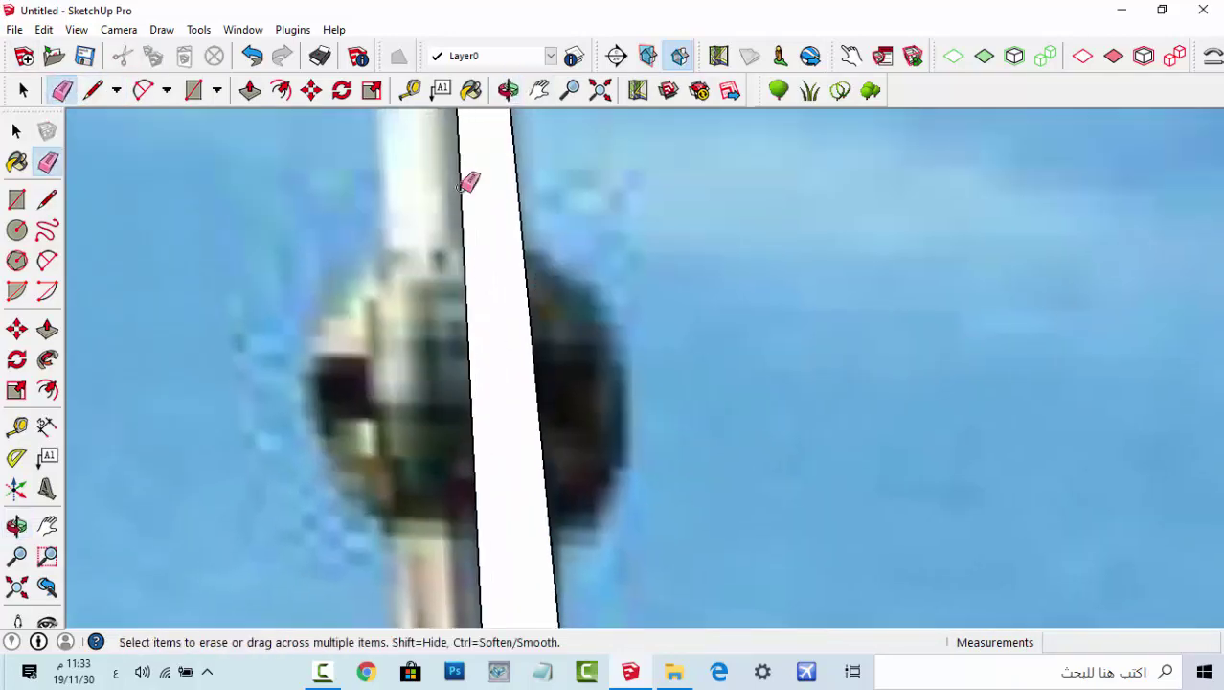
click(143, 90)
click(524, 254)
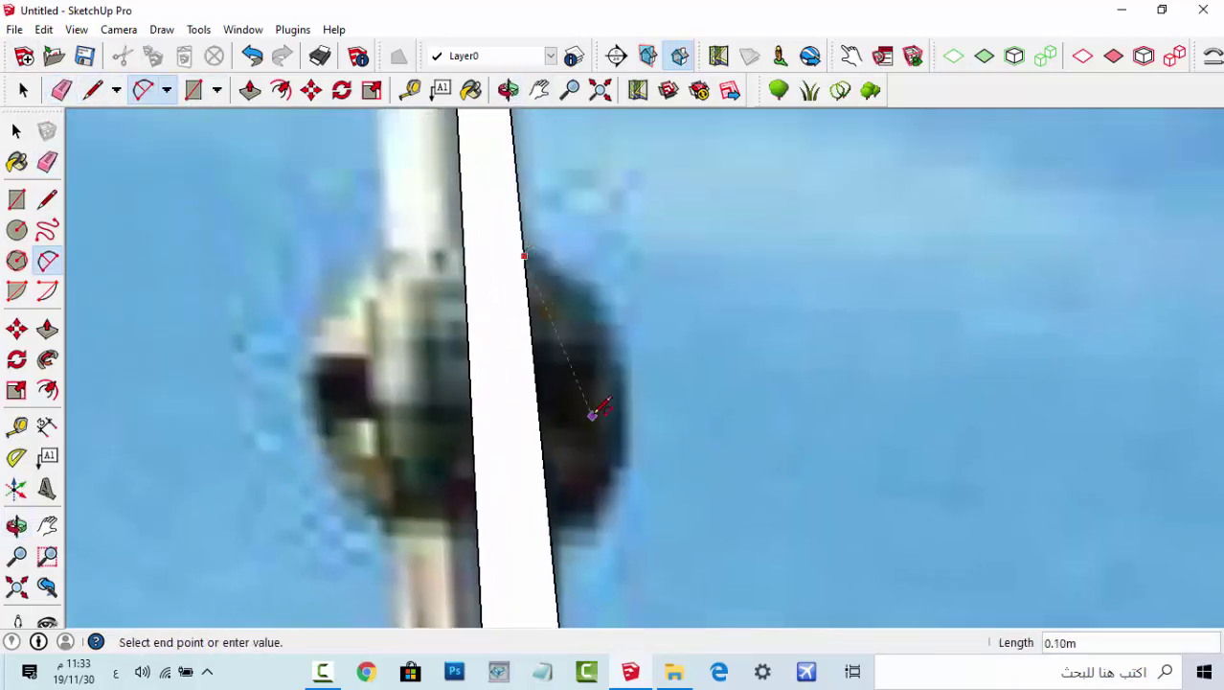
click(548, 520)
click(637, 292)
- Erase the edge dividing the spire strip from the ball's half-disc
scroll(671, 297, down, 2)
key(e)
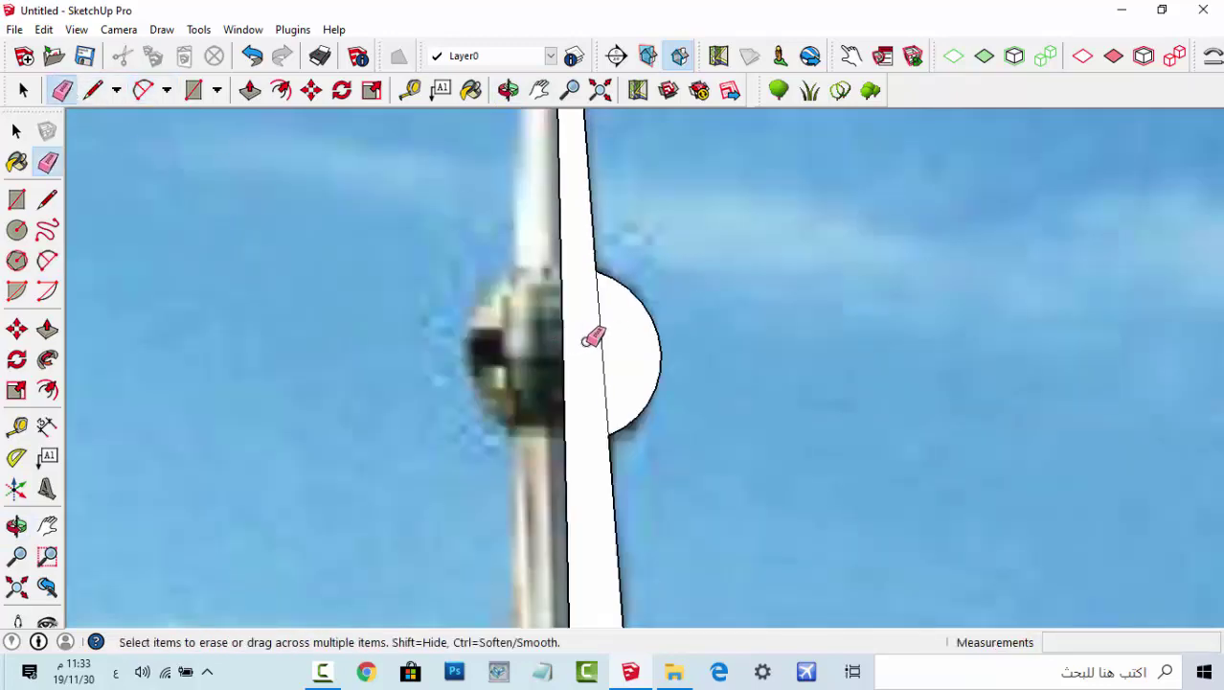
drag(588, 339, 669, 320)
scroll(671, 251, down, 5)
scroll(645, 410, down, 1)
- Select the photo and begin moving it aside, then cancel the move
scroll(375, 297, down, 1)
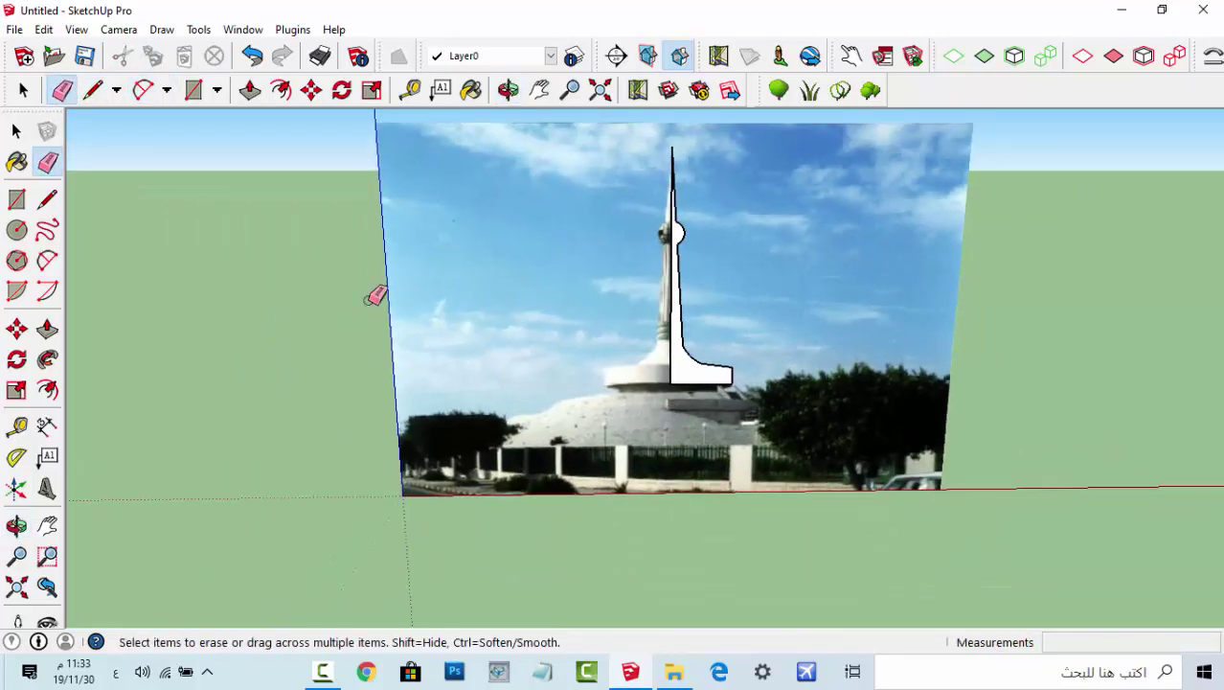
key(space)
click(459, 285)
key(m)
middle_drag(473, 320, 718, 489)
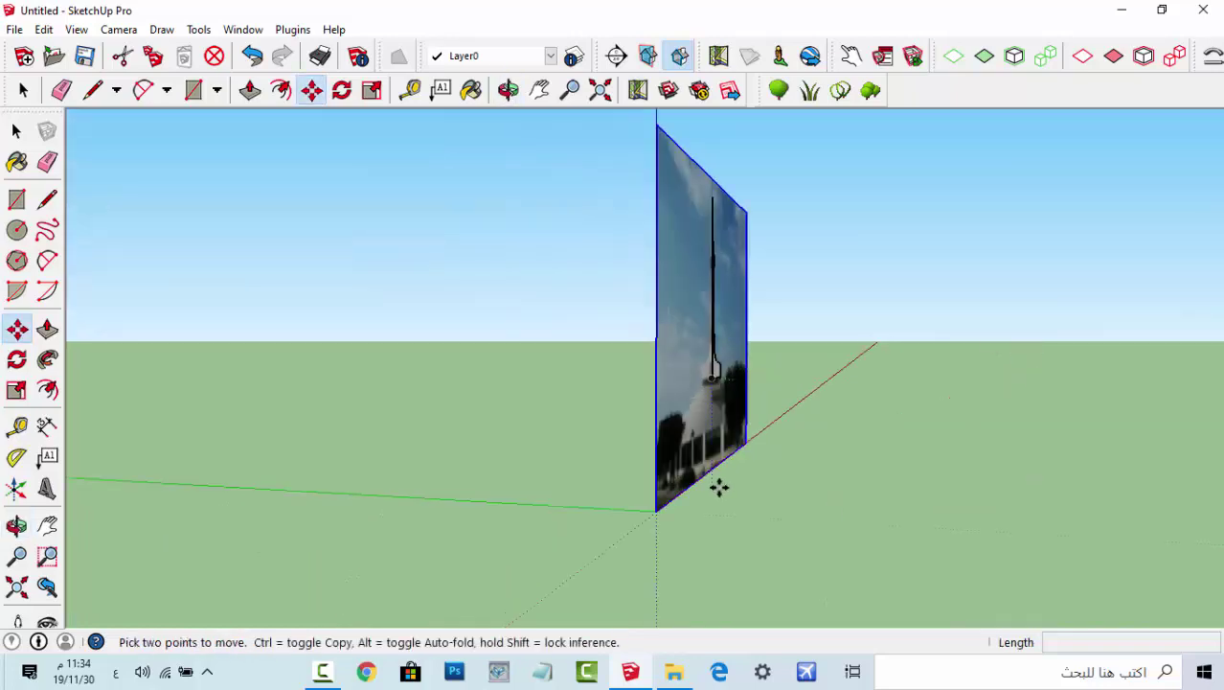
click(718, 489)
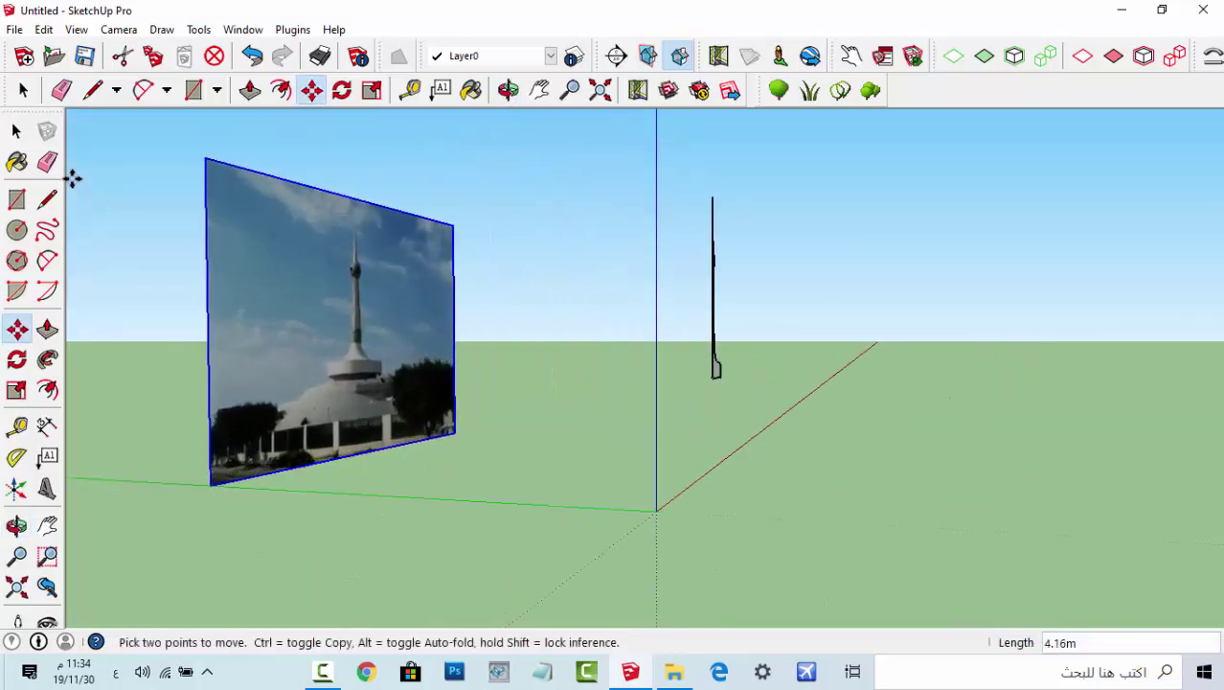
key(space)
- Draw a 0.70 m ground circle centred at the profile's bottom corner
click(216, 90)
click(239, 144)
middle_drag(248, 136, 607, 406)
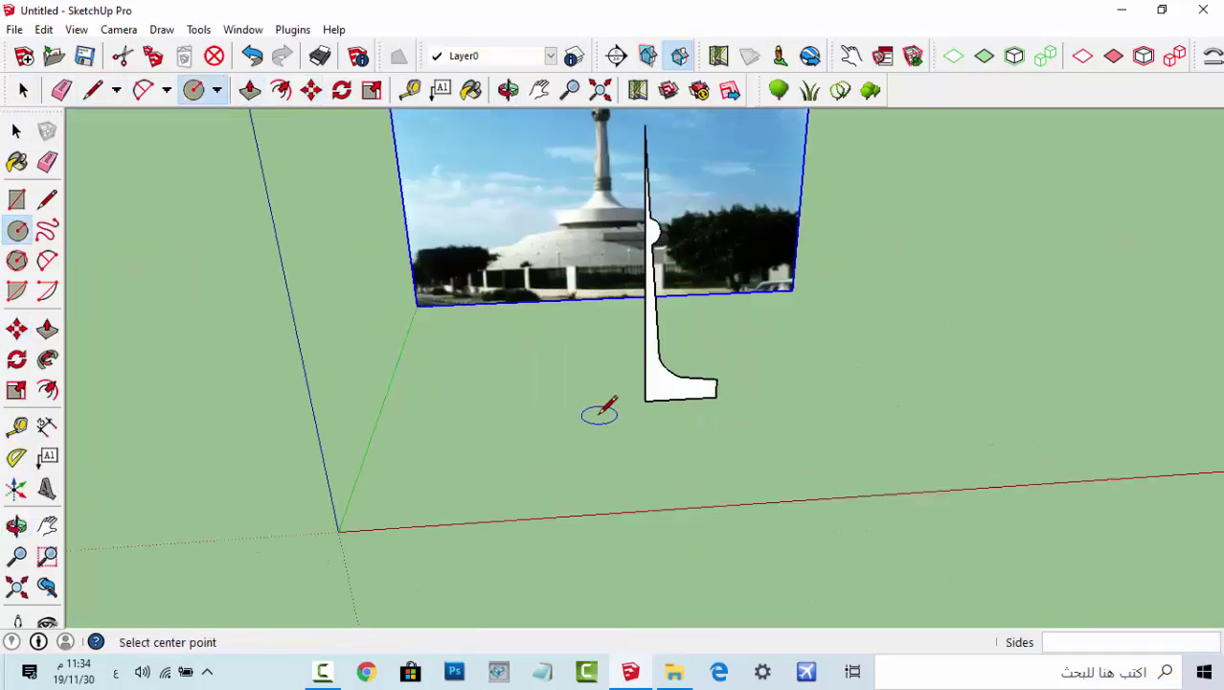
scroll(656, 369, up, 3)
scroll(652, 372, up, 3)
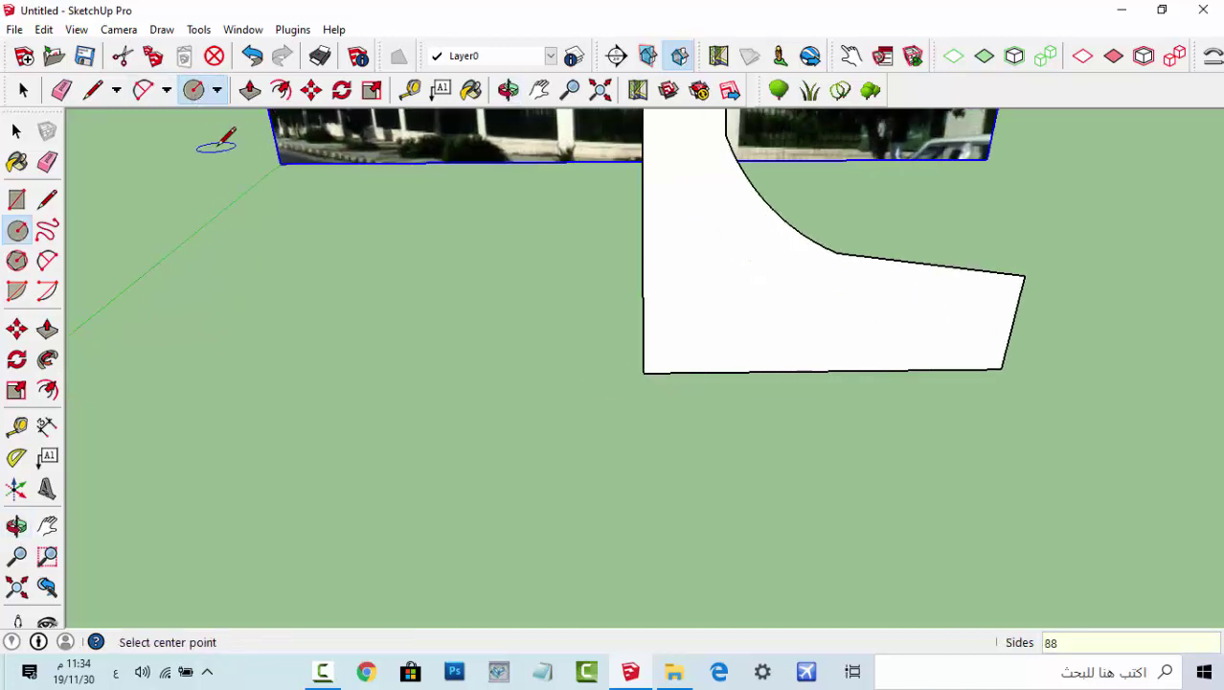
click(641, 373)
key(Escape)
click(217, 90)
click(231, 142)
click(642, 373)
click(1169, 369)
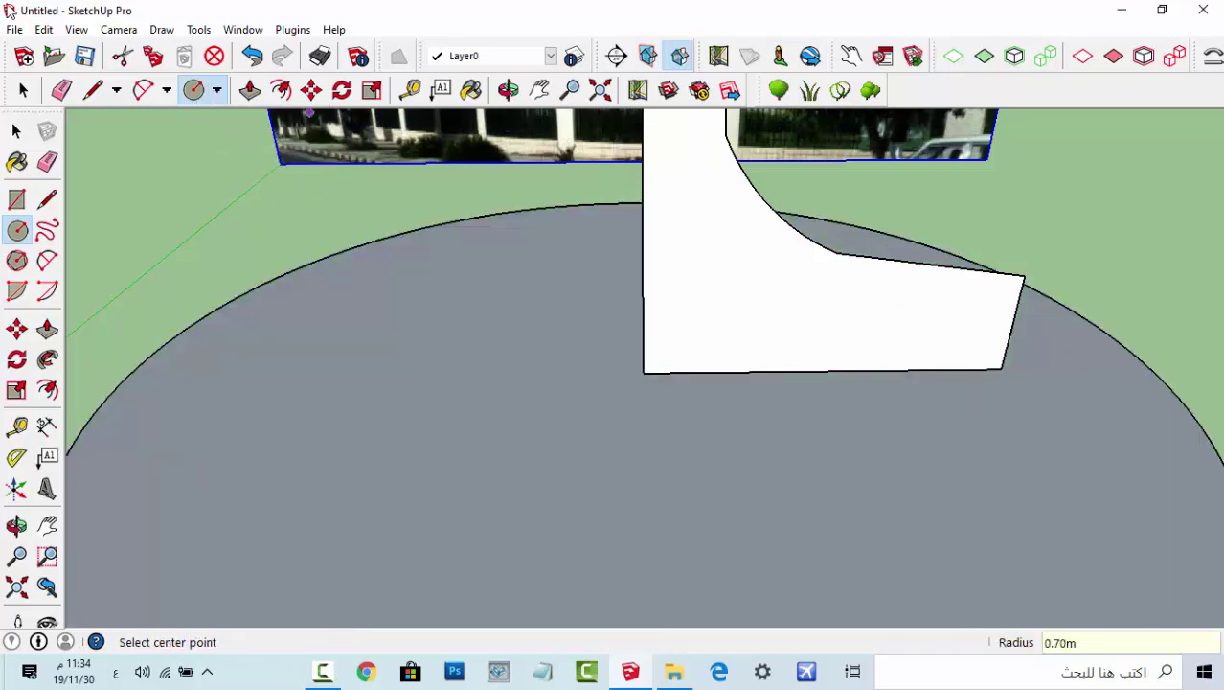
- Delete the circle's face, leaving only its edge as the path
key(space)
click(451, 323)
key(Delete)
click(436, 240)
scroll(509, 347, down, 5)
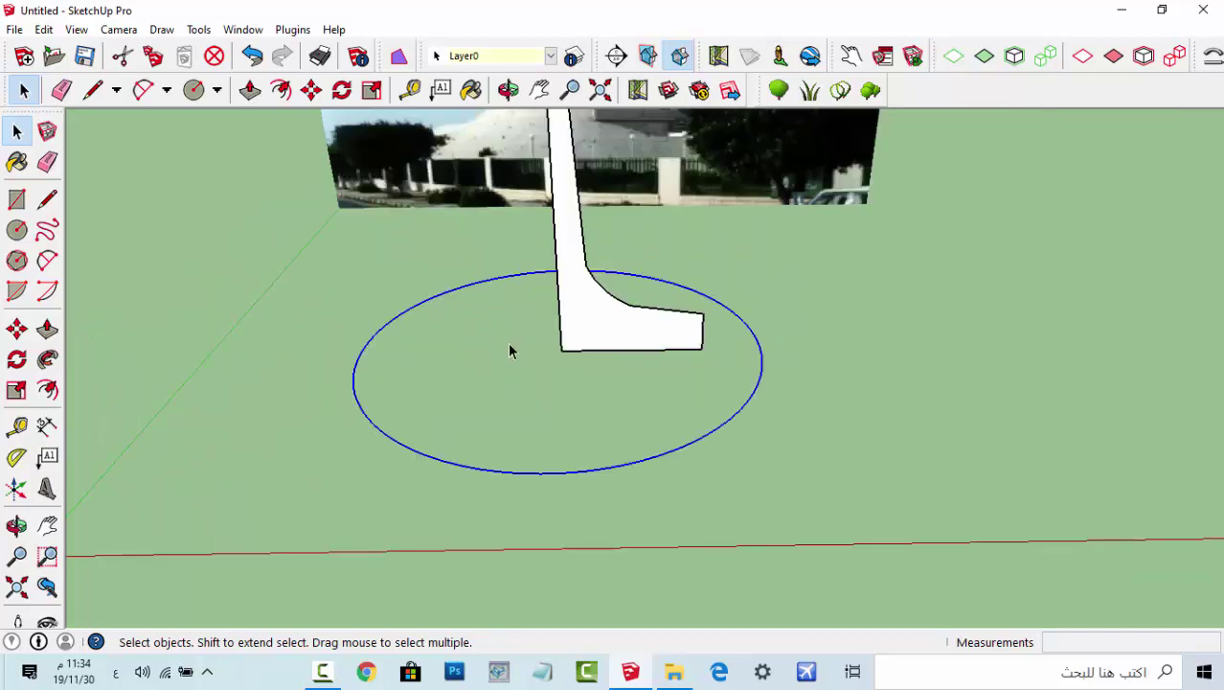
- Sweep the profile face around the circle with Follow Me
mouse_move(509, 347)
middle_down()
mouse_move(442, 390)
mouse_move(442, 345)
middle_up()
click(46, 359)
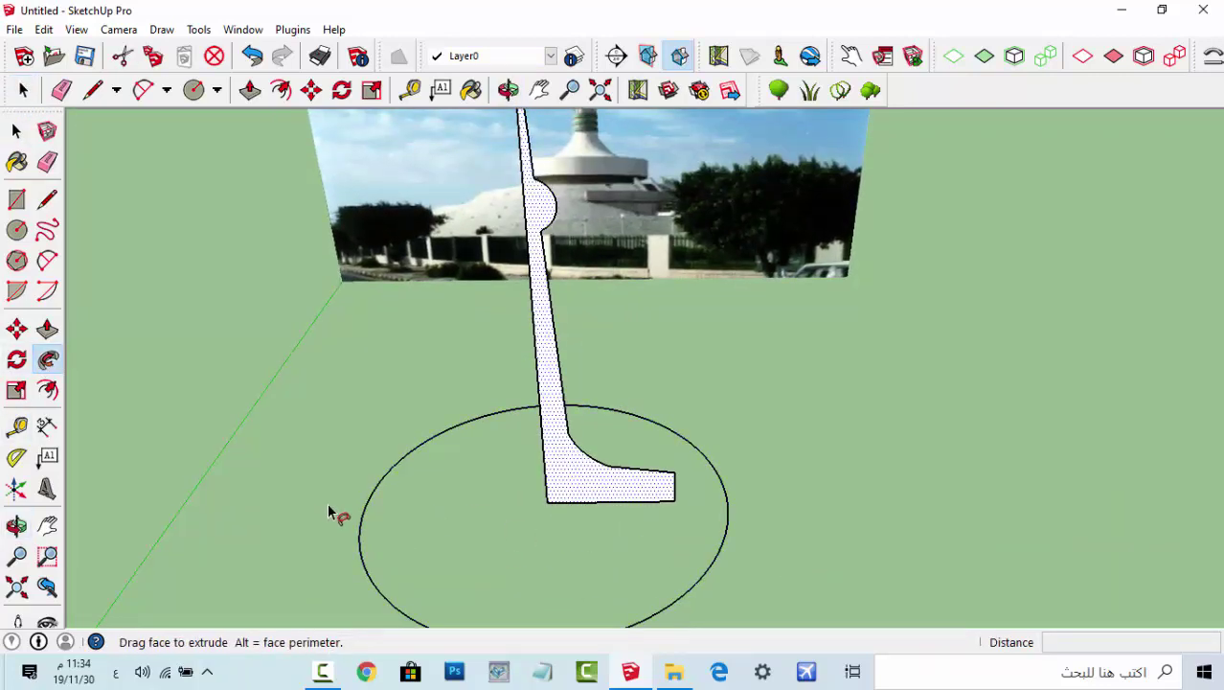
key(space)
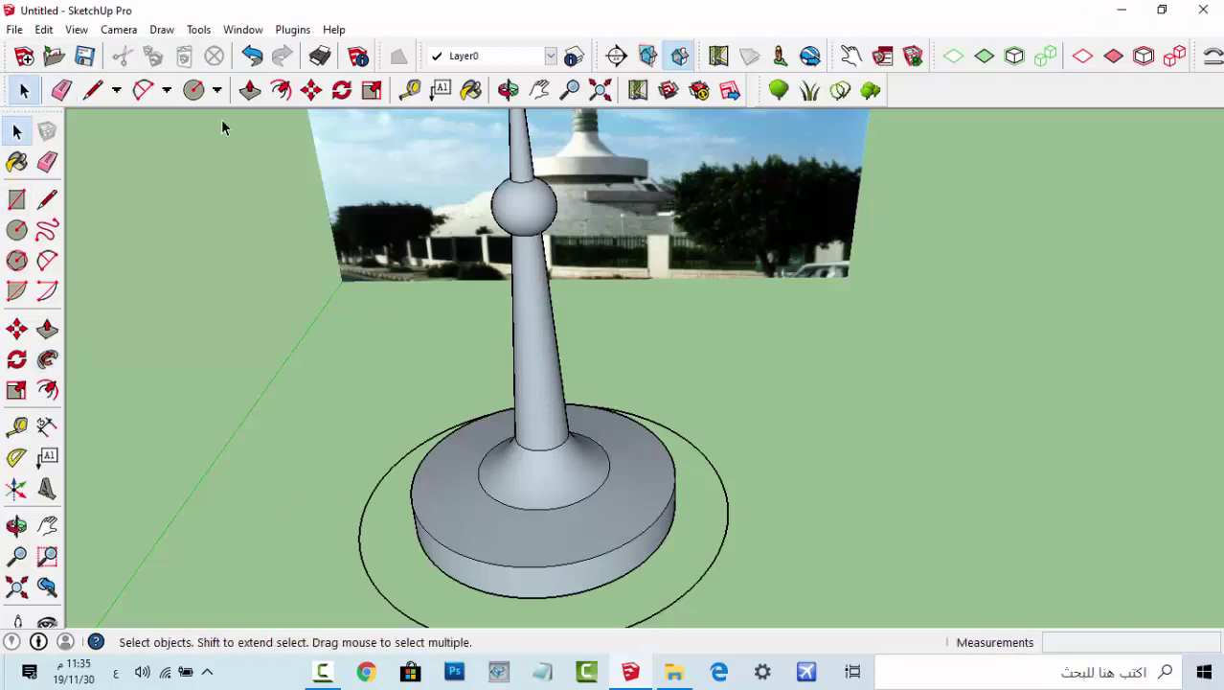
- Paint the tower, column, base top and base side with white Color_000
click(470, 89)
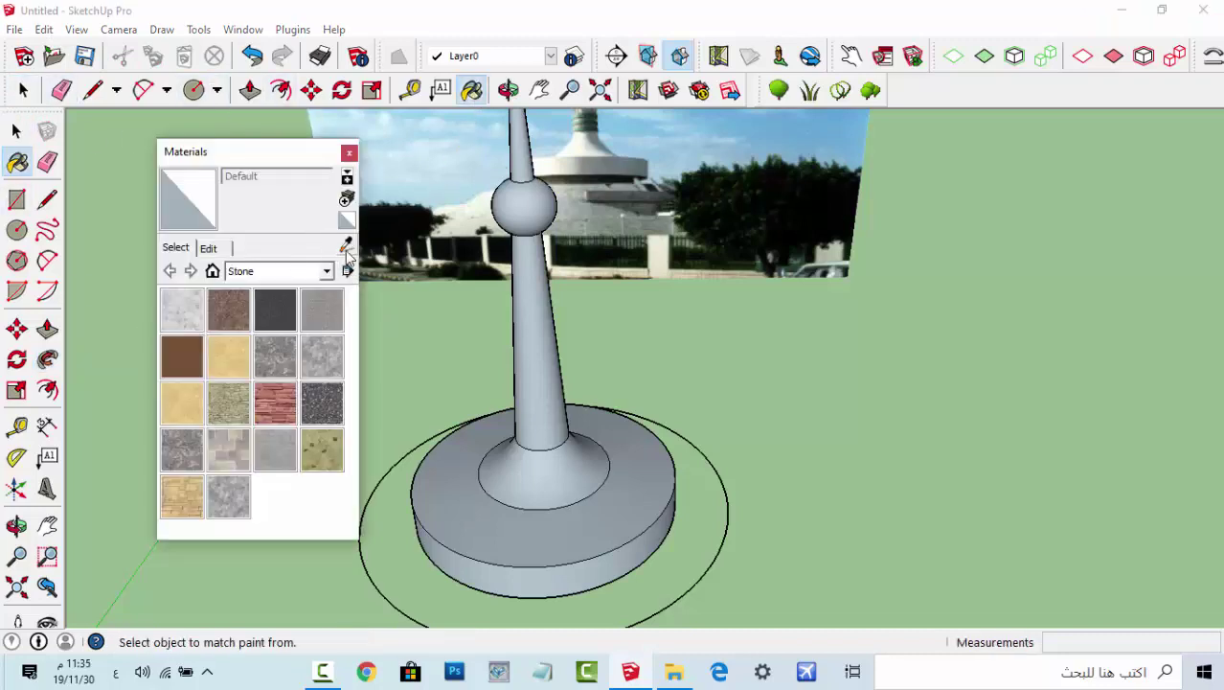
click(326, 271)
click(295, 364)
click(274, 326)
click(609, 466)
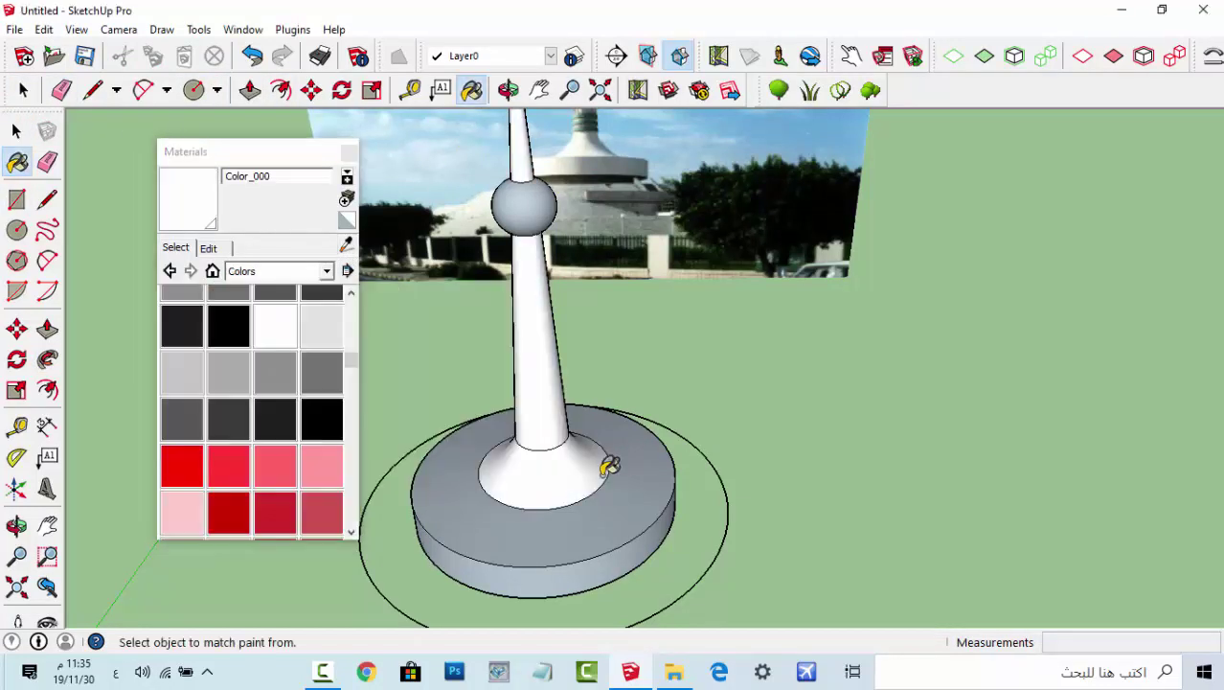
click(609, 467)
middle_drag(579, 572, 579, 480)
click(573, 529)
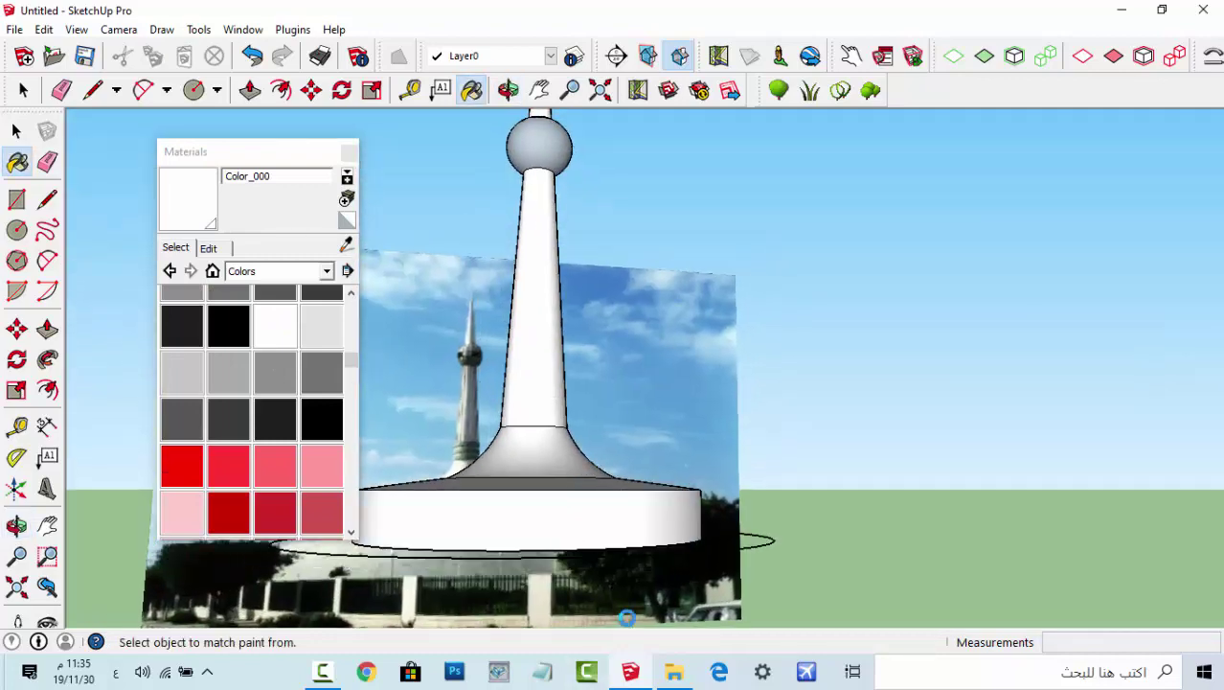
mouse_move(627, 618)
middle_down()
mouse_move(609, 470)
mouse_move(713, 355)
middle_up()
scroll(714, 356, down, 3)
mouse_move(574, 479)
middle_down()
mouse_move(448, 509)
mouse_move(484, 507)
middle_up()
- Select and delete the ground circle around the tower's base
key(space)
click(506, 535)
key(Delete)
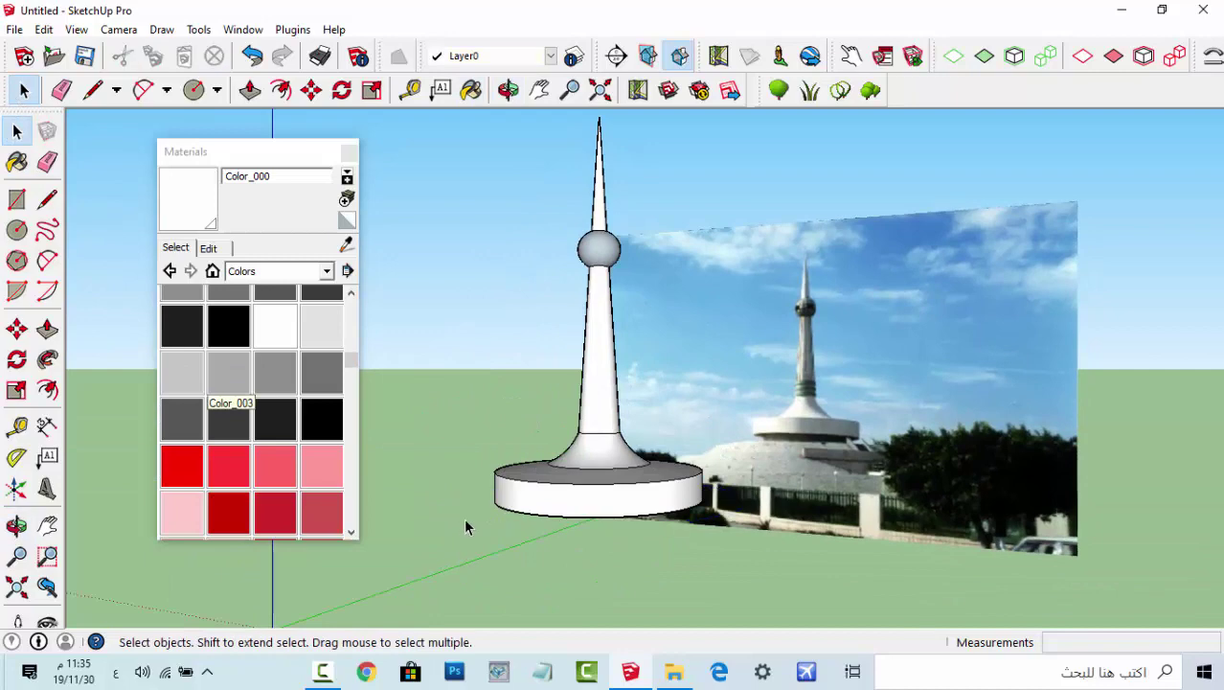
key(ctrl+z)
middle_drag(80, 458, 737, 556)
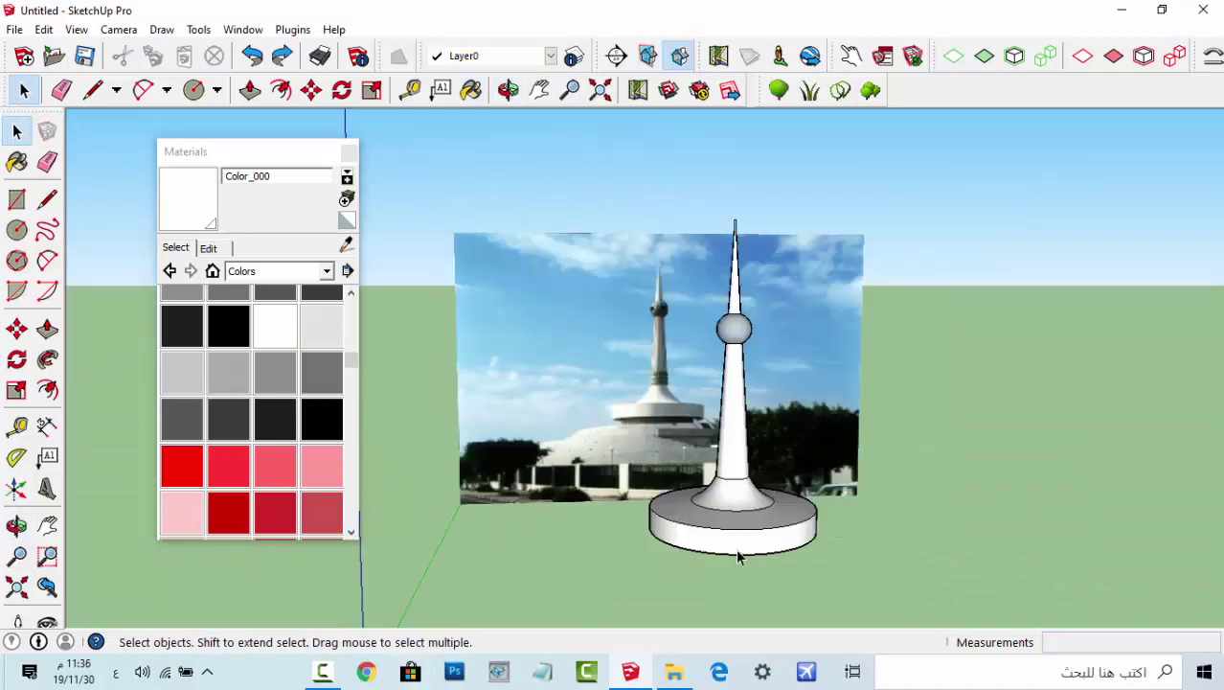
mouse_move(568, 536)
middle_down()
mouse_move(327, 495)
mouse_move(631, 365)
middle_up()
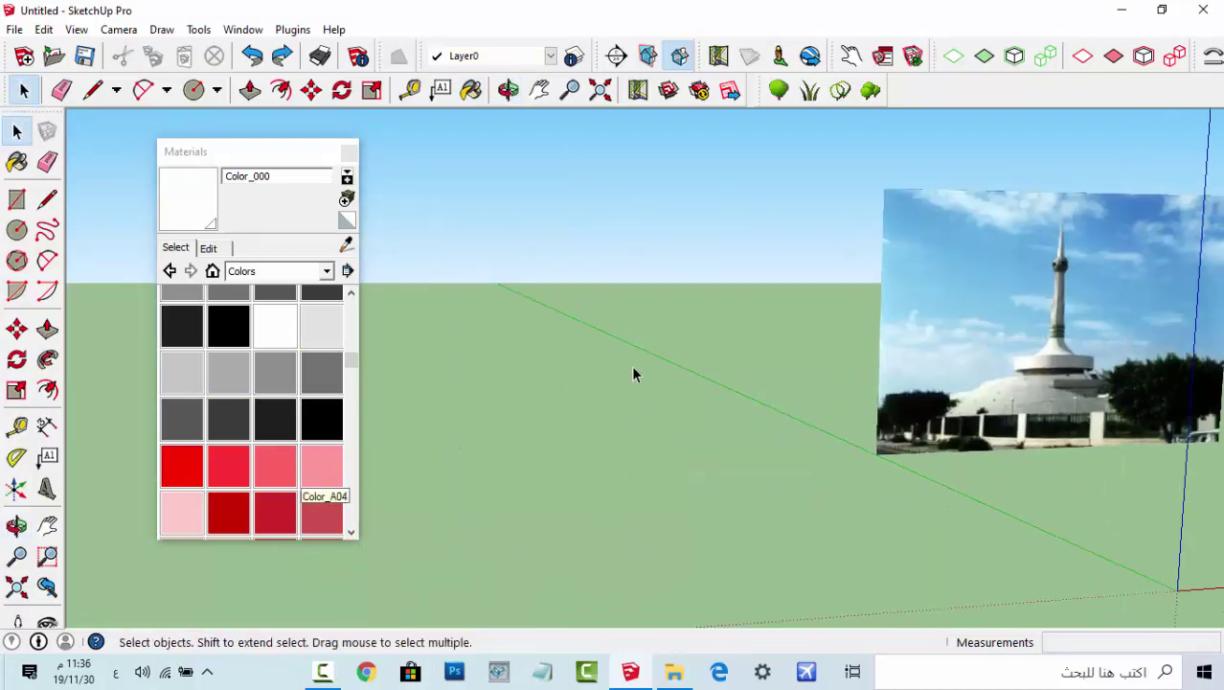
- Import Dome_of_Prophet's_Mosque_-_Medina.jpg and place it flat on the ground
click(15, 30)
click(41, 285)
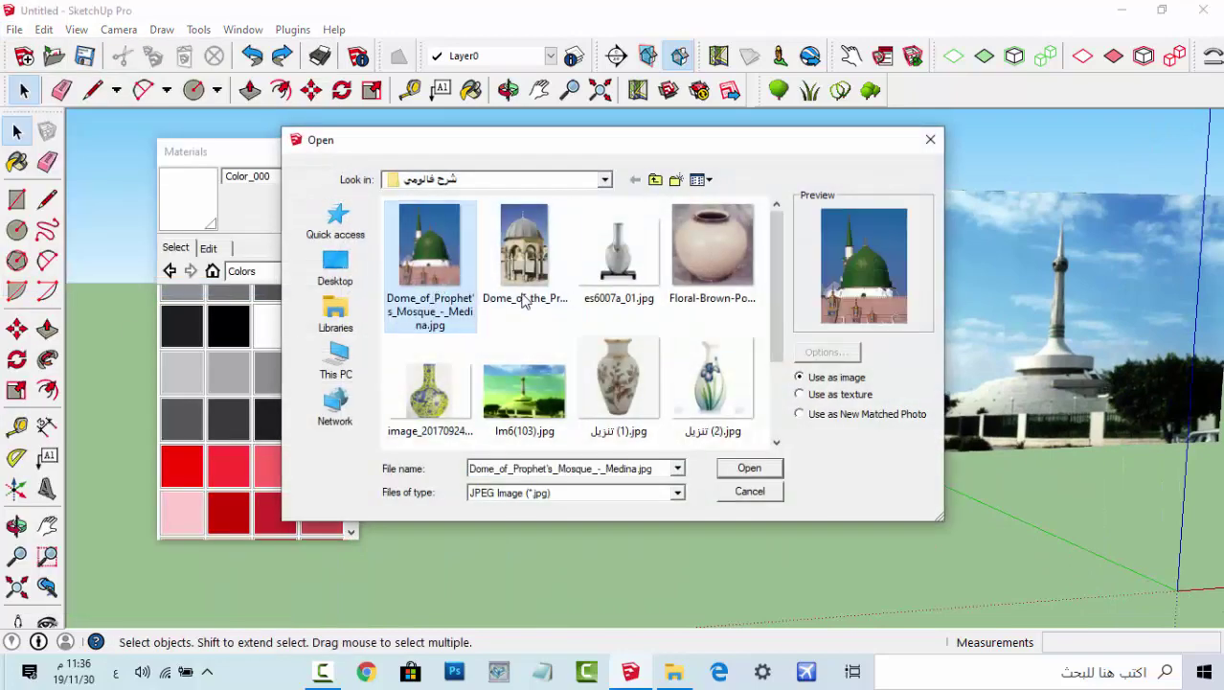
click(752, 489)
middle_drag(758, 491, 892, 500)
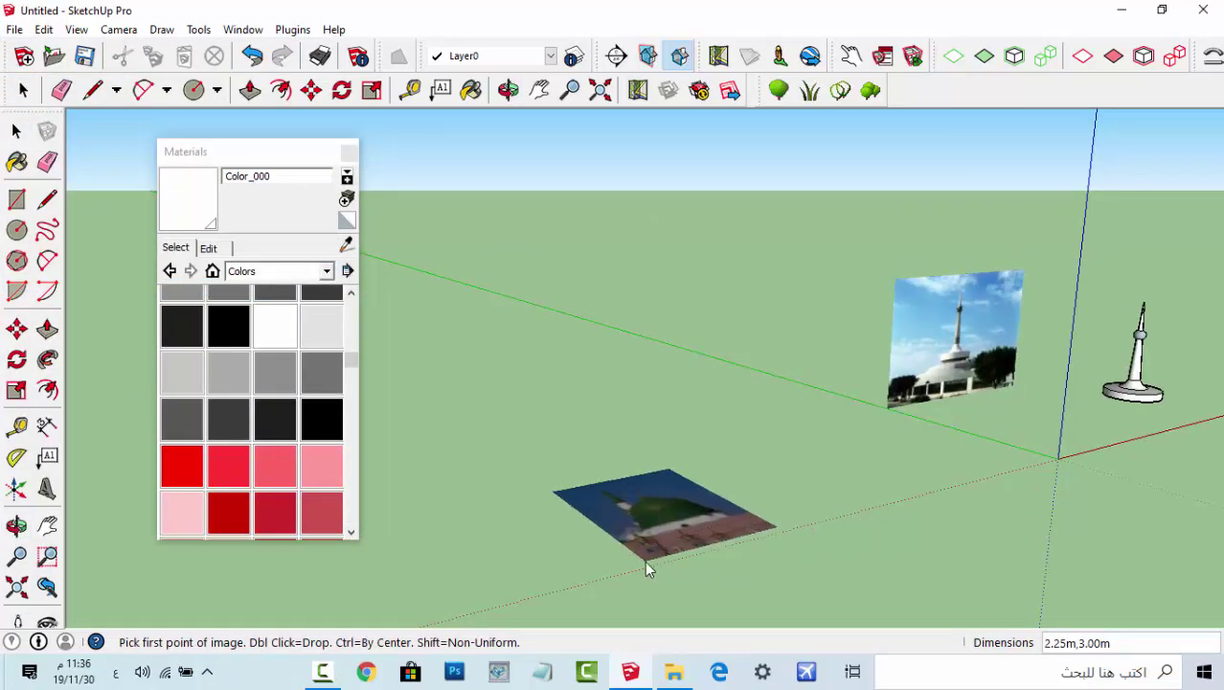
click(647, 561)
click(763, 380)
- Rotate the dome photo 90° about its bottom edge so it stands upright
mouse_move(522, 350)
middle_down()
mouse_move(511, 345)
mouse_move(729, 243)
middle_up()
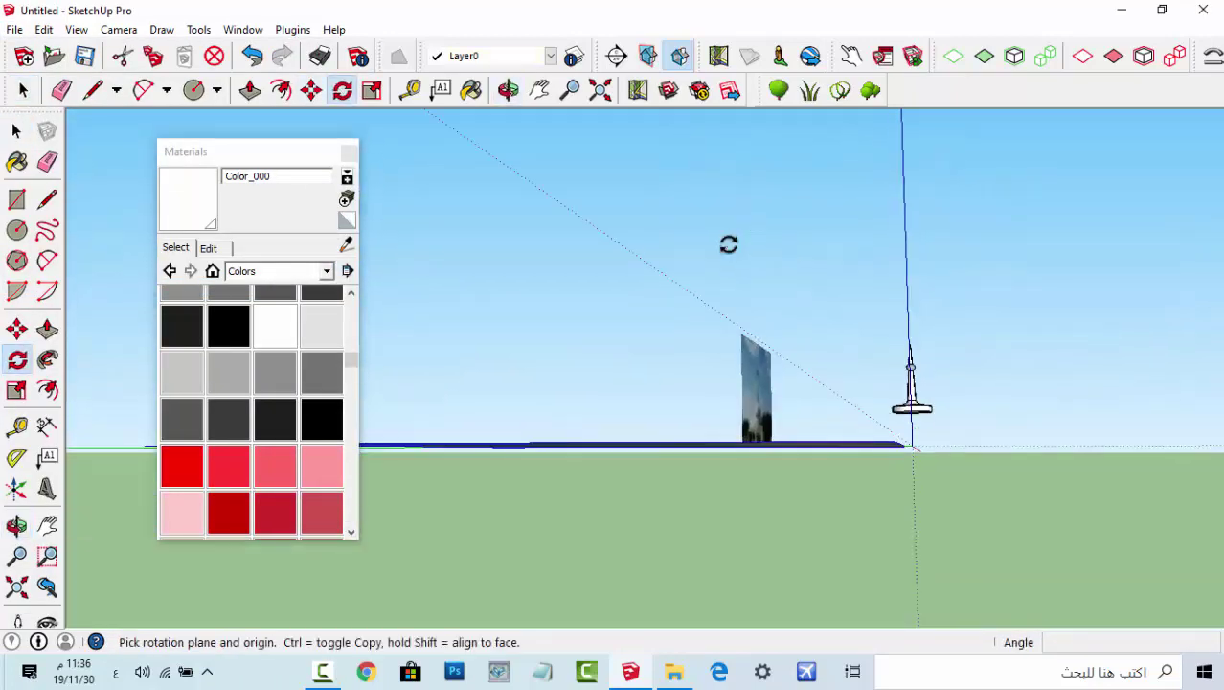
drag(890, 441, 773, 445)
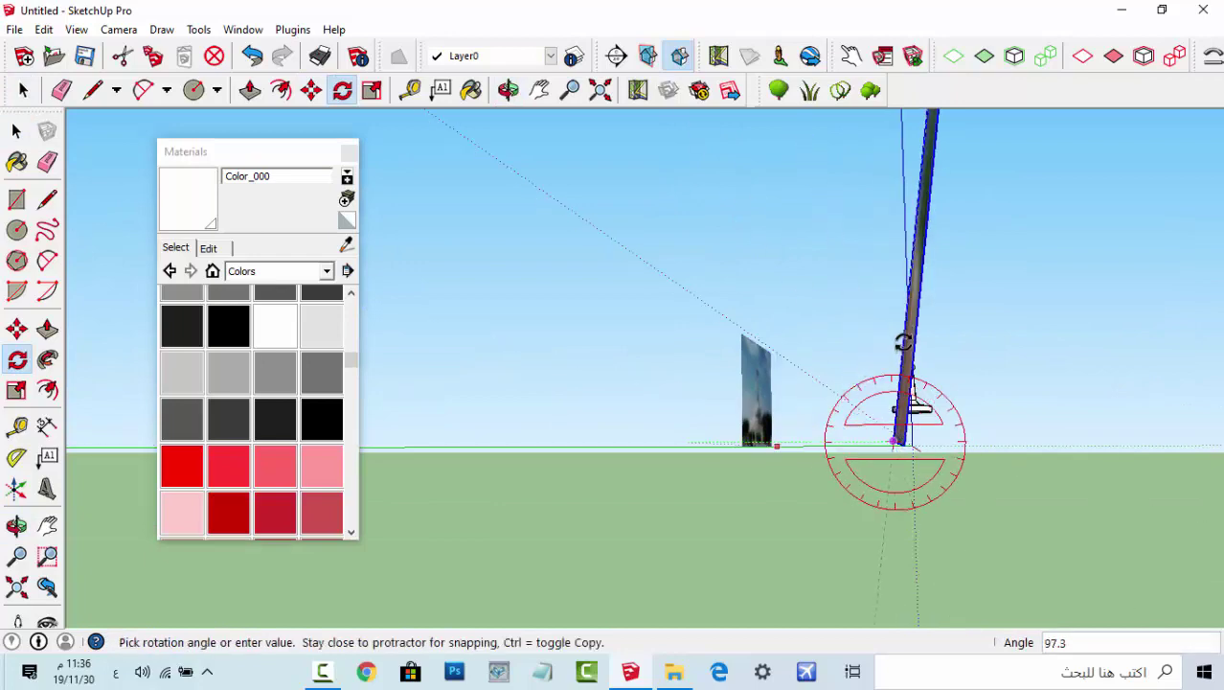
click(910, 288)
key(space)
middle_drag(1033, 316, 863, 471)
scroll(863, 470, up, 3)
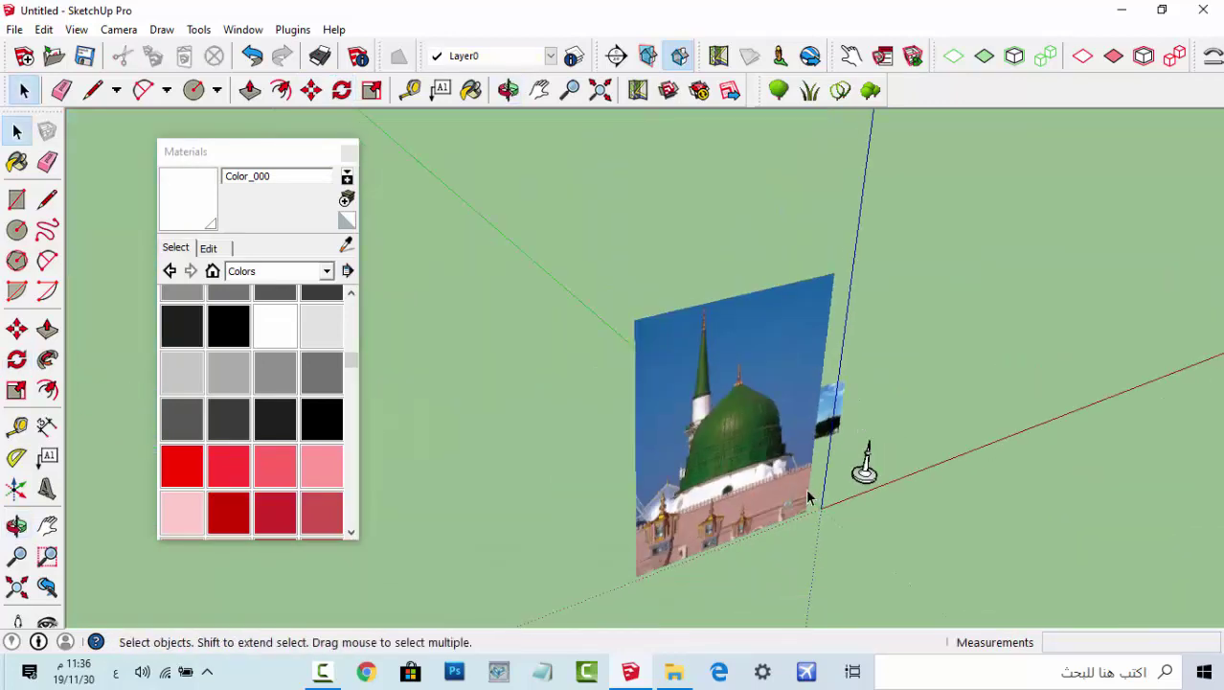
scroll(664, 432, up, 5)
middle_drag(664, 432, 746, 452)
- Draw the vertical centre line from the finial tip down through the dome
key(l)
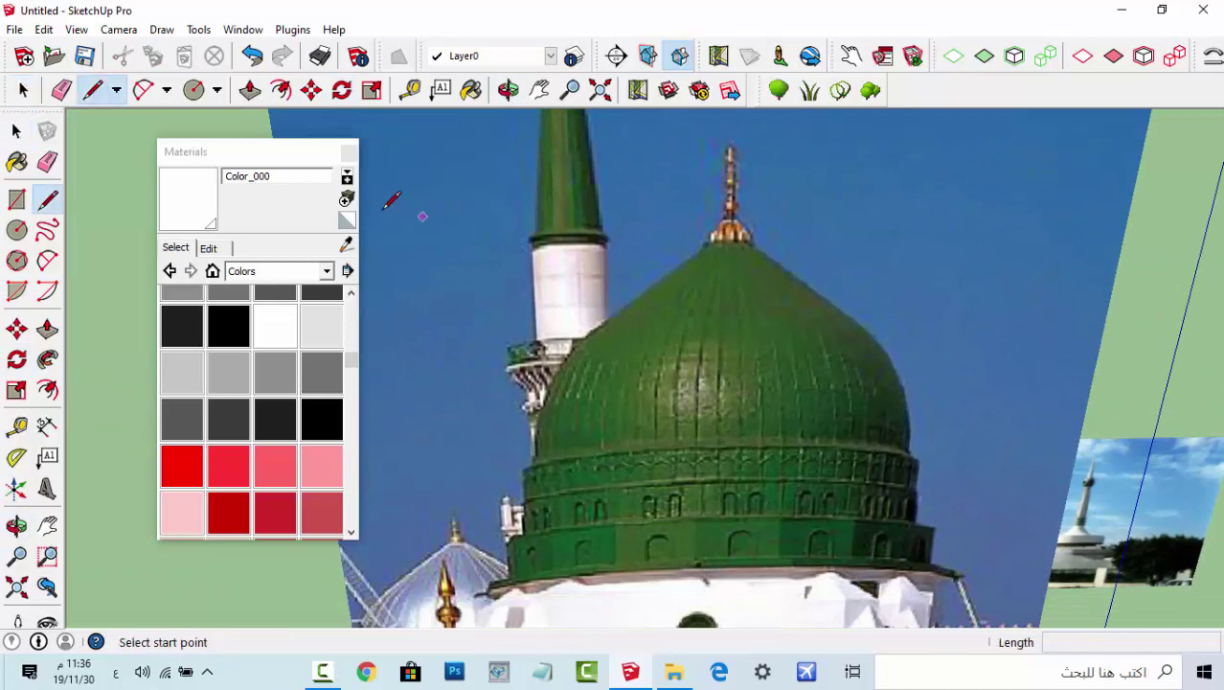
click(725, 141)
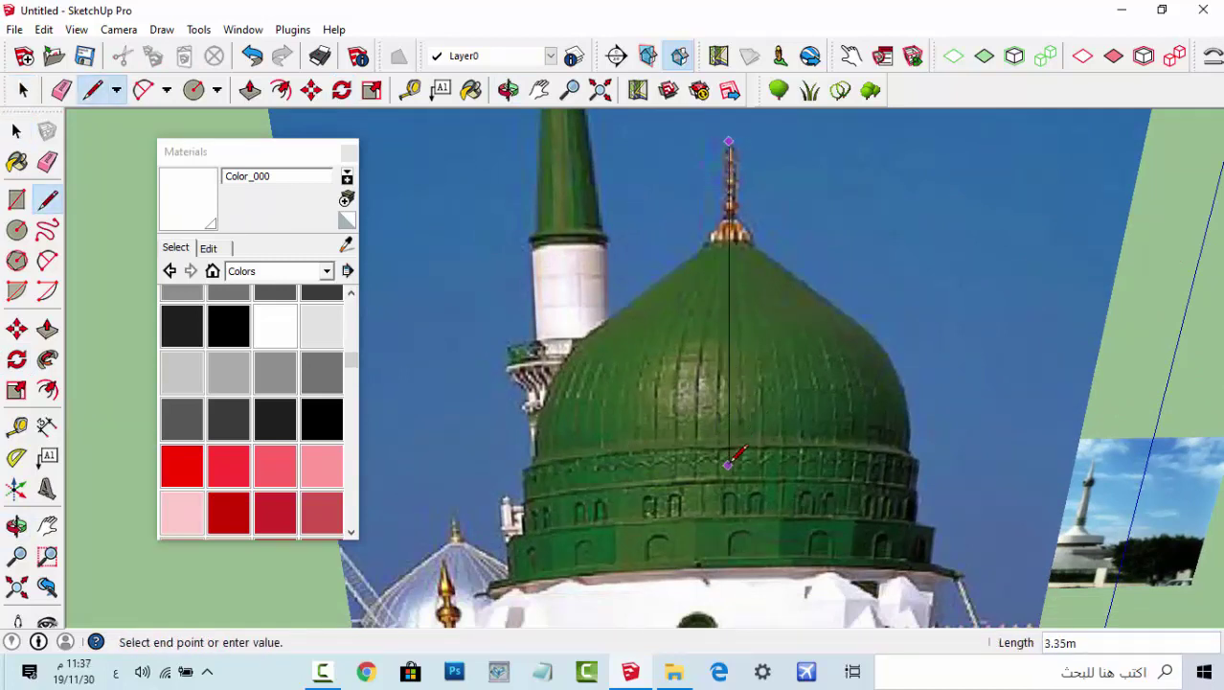
key(Escape)
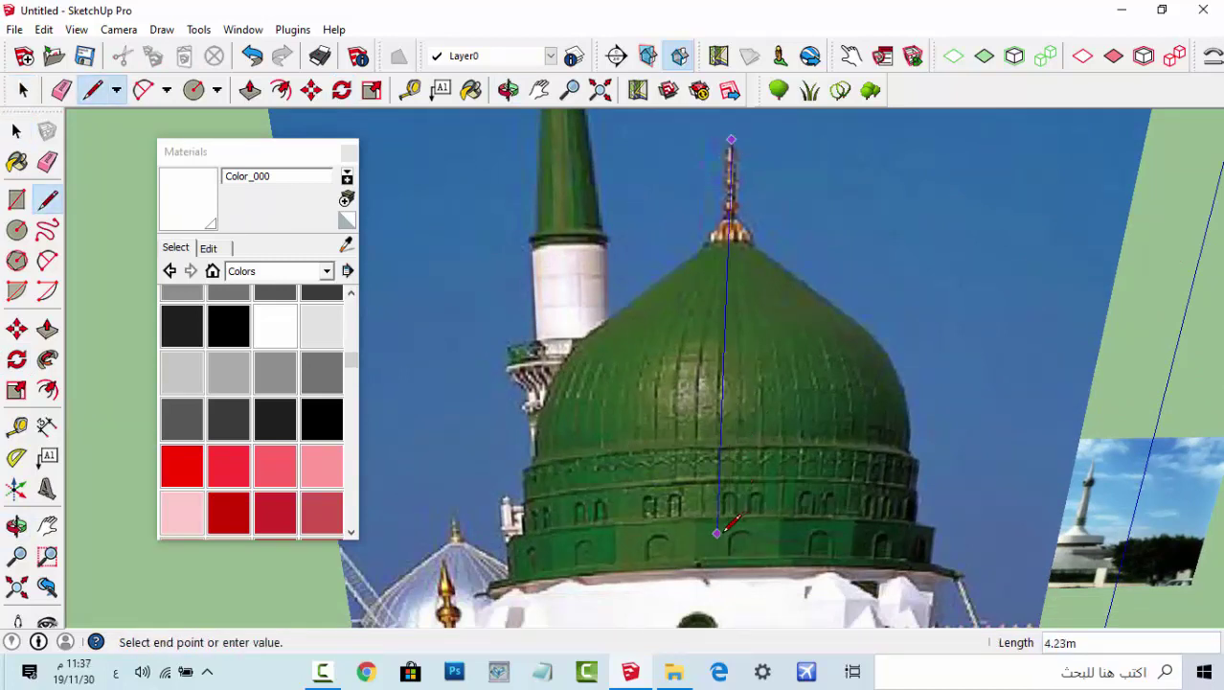
click(715, 565)
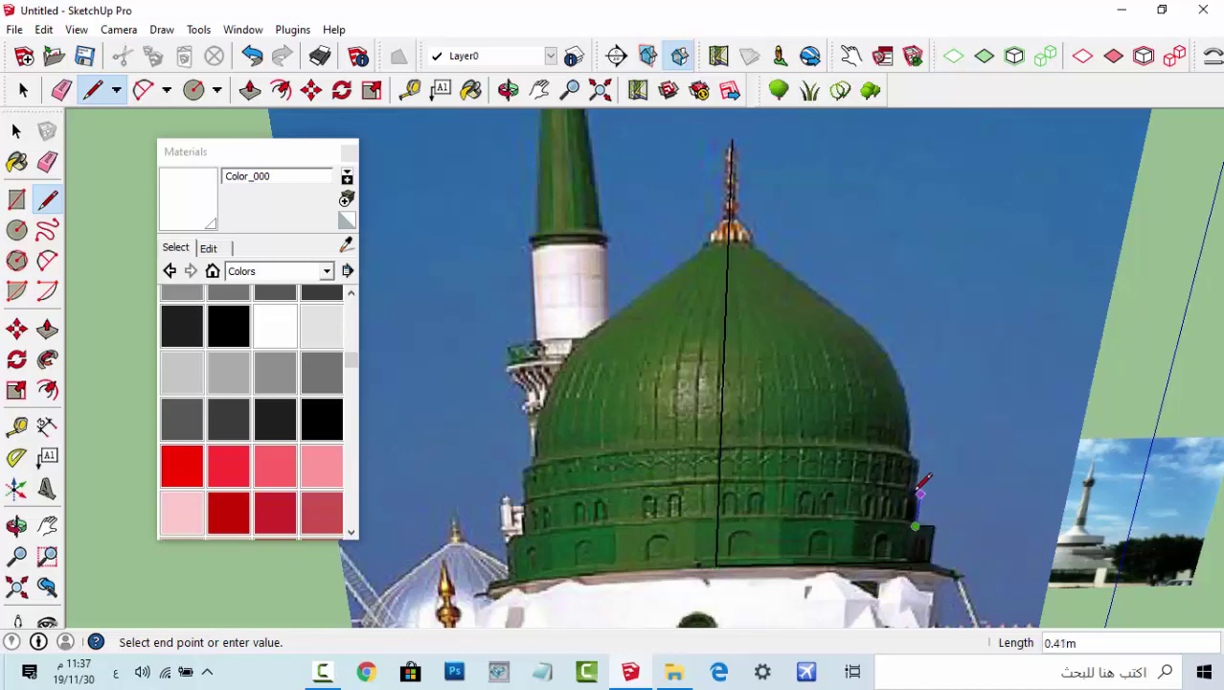
scroll(912, 492, up, 5)
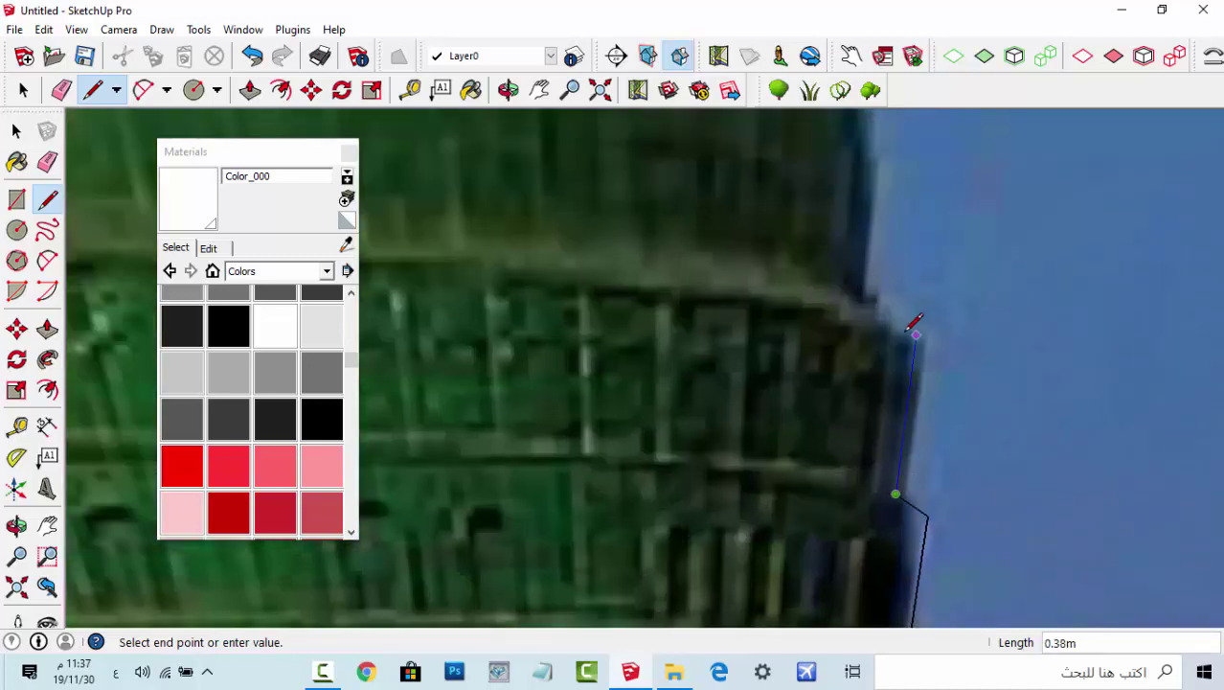
scroll(875, 300, down, 3)
scroll(879, 281, down, 3)
middle_drag(879, 281, 865, 293)
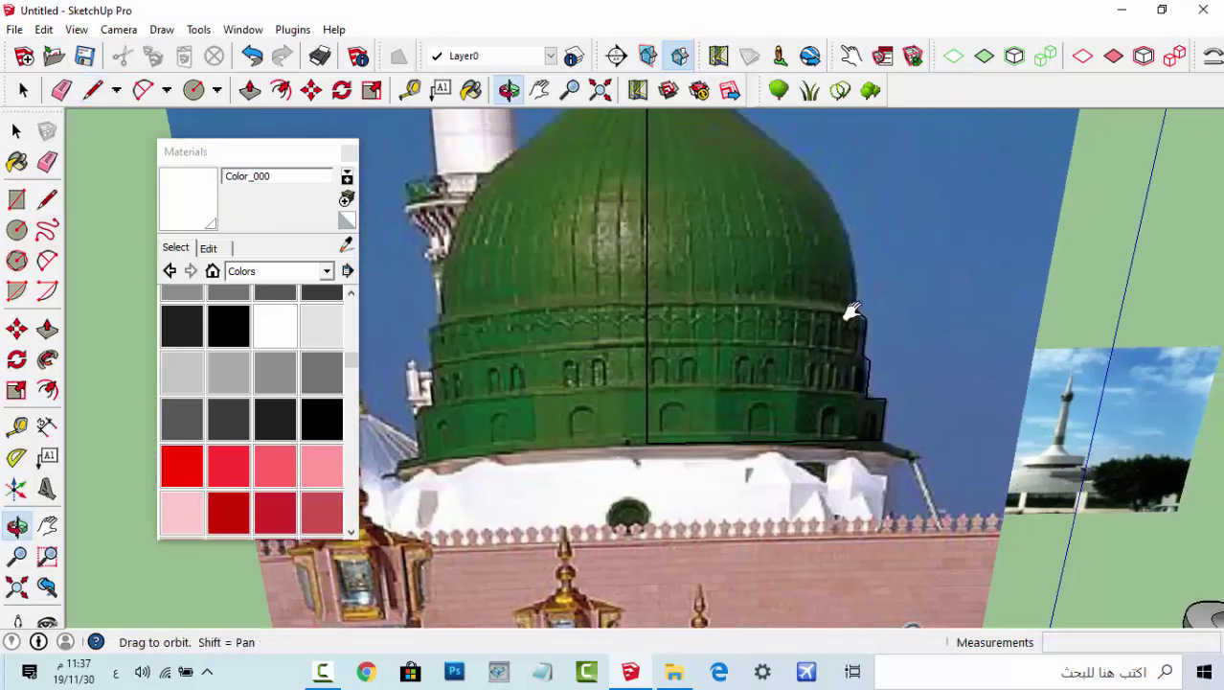
- Trace the dome's outer curve with two-point arcs from its lower edge to the top
click(144, 89)
click(810, 463)
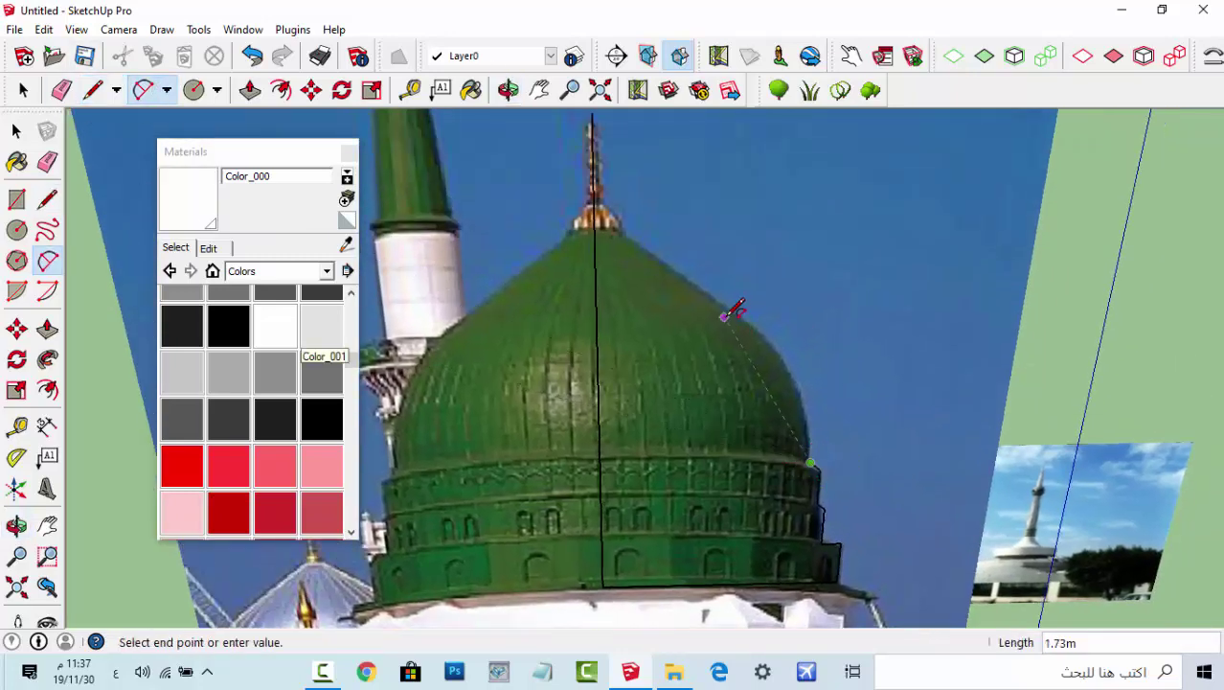
click(722, 307)
click(785, 359)
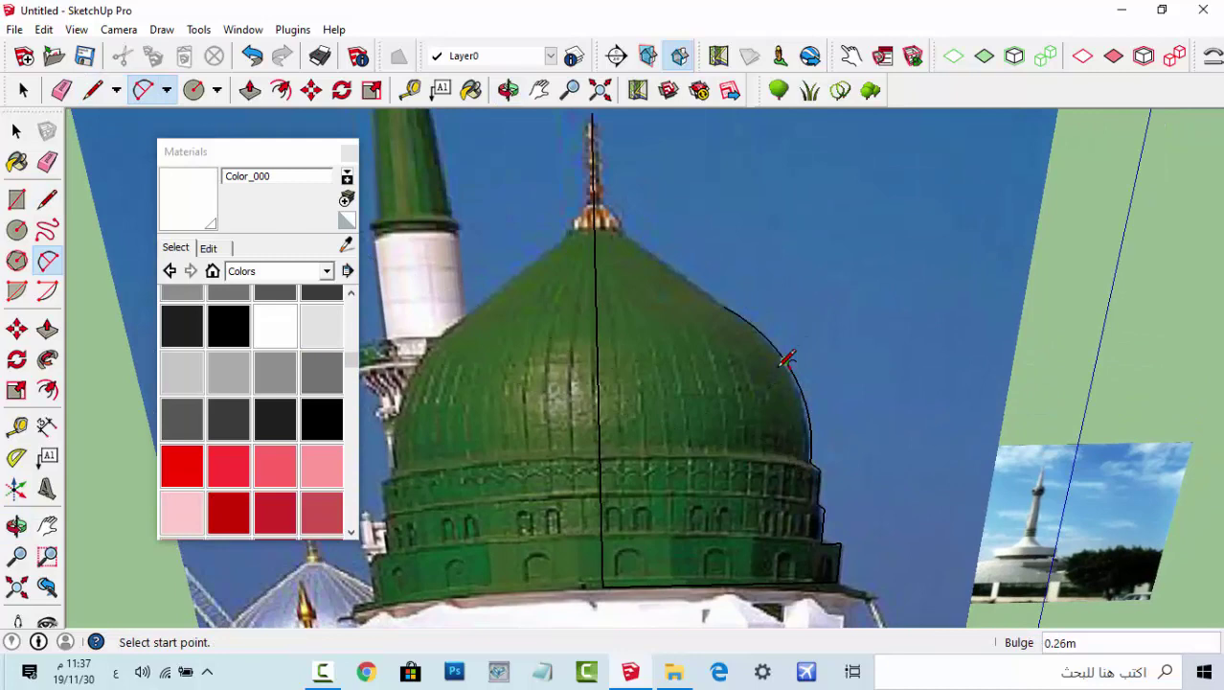
click(93, 91)
click(719, 306)
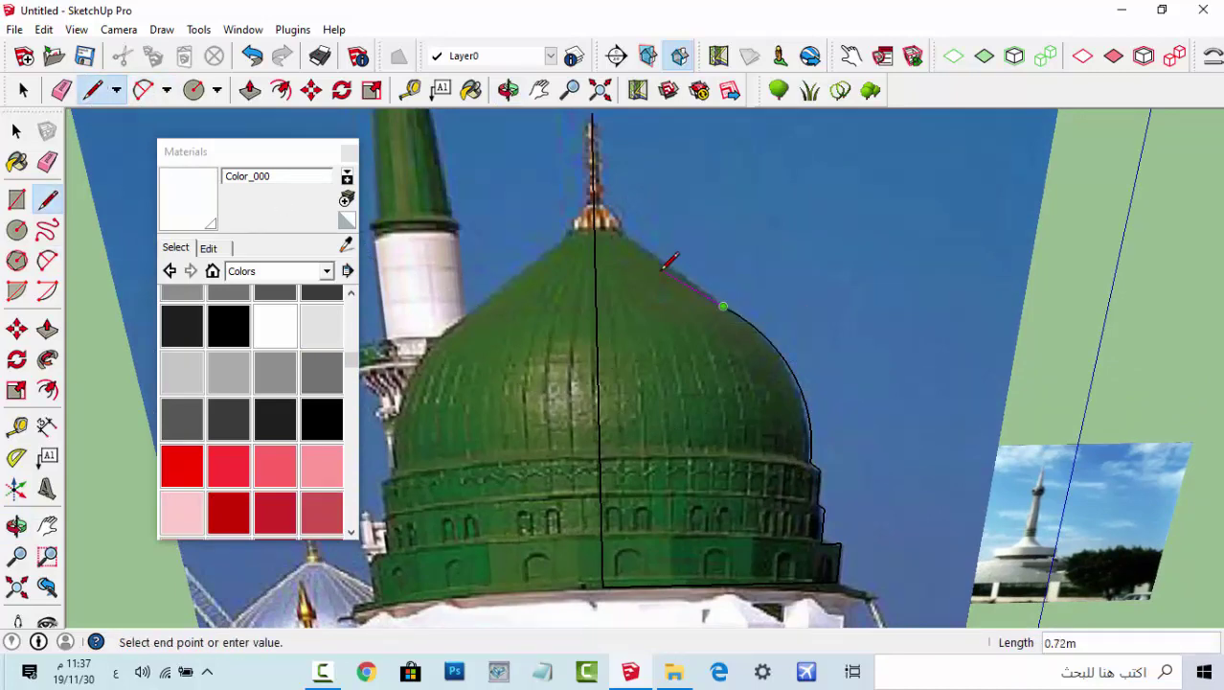
click(143, 90)
click(723, 307)
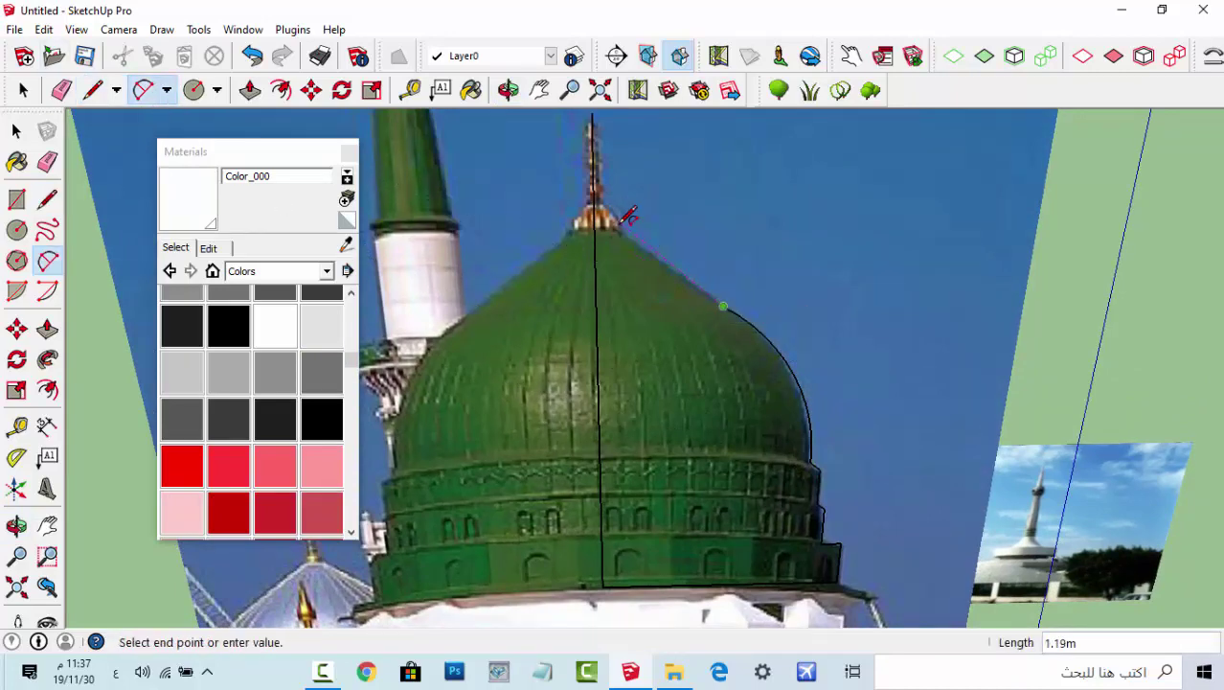
scroll(688, 261, up, 3)
scroll(639, 213, up, 3)
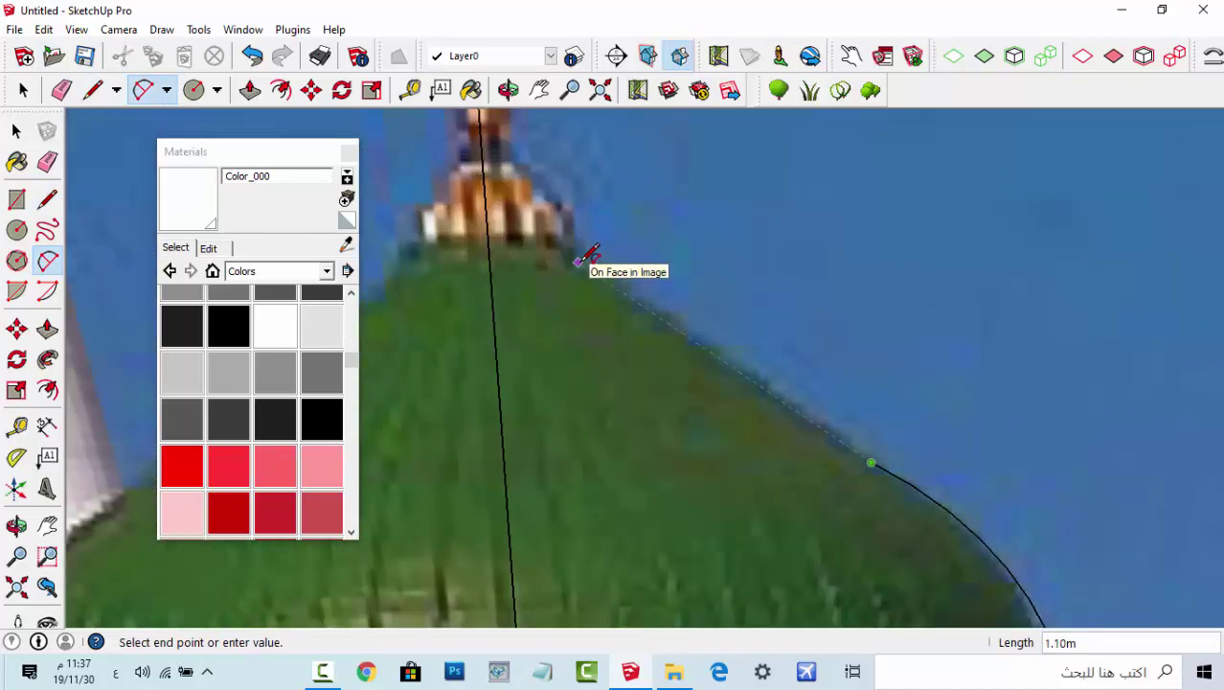
click(578, 260)
- Trace the stepped base of the finial with straight lines
click(621, 279)
click(93, 90)
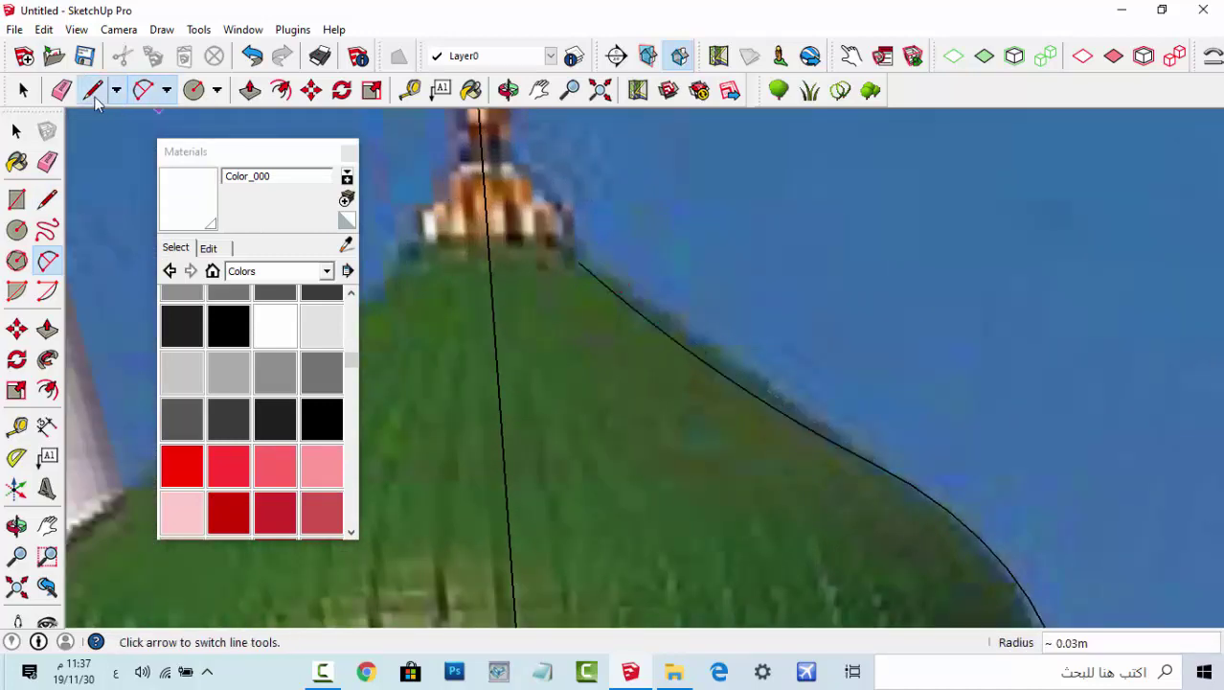
click(579, 261)
click(577, 209)
click(540, 208)
middle_drag(525, 161, 517, 386)
click(505, 347)
- Add the finial's first half-circle bulge and a short line above it
click(143, 90)
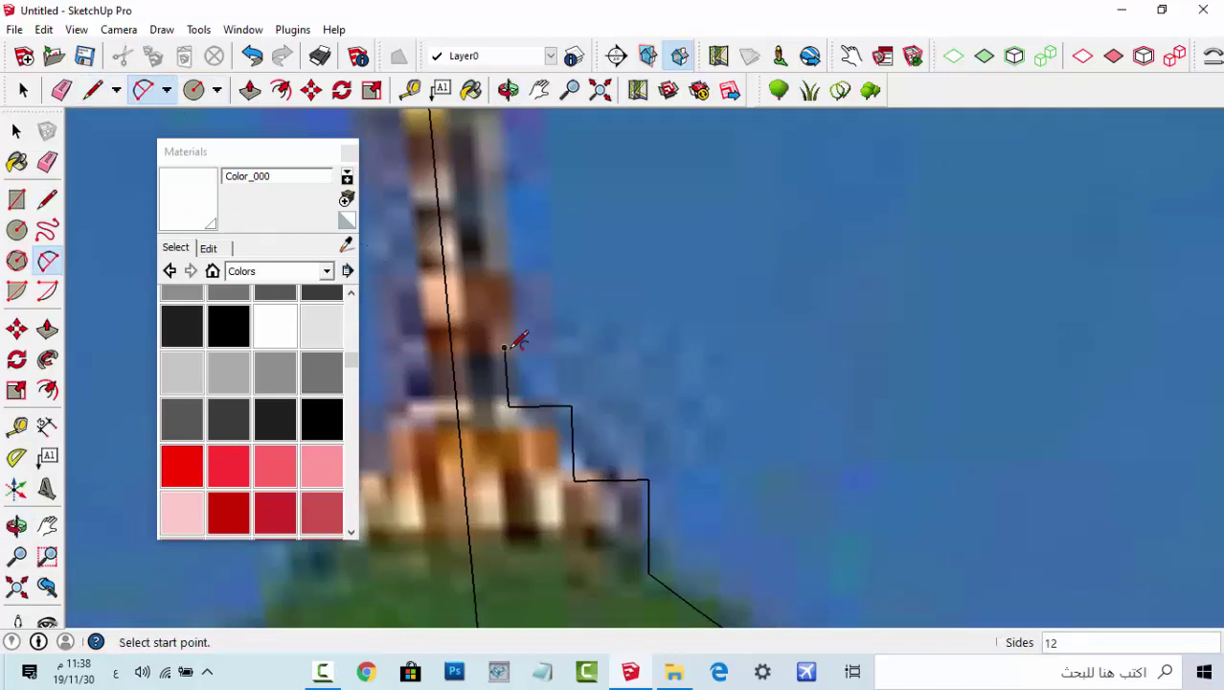
click(505, 347)
click(499, 270)
click(542, 271)
middle_drag(542, 271, 577, 358)
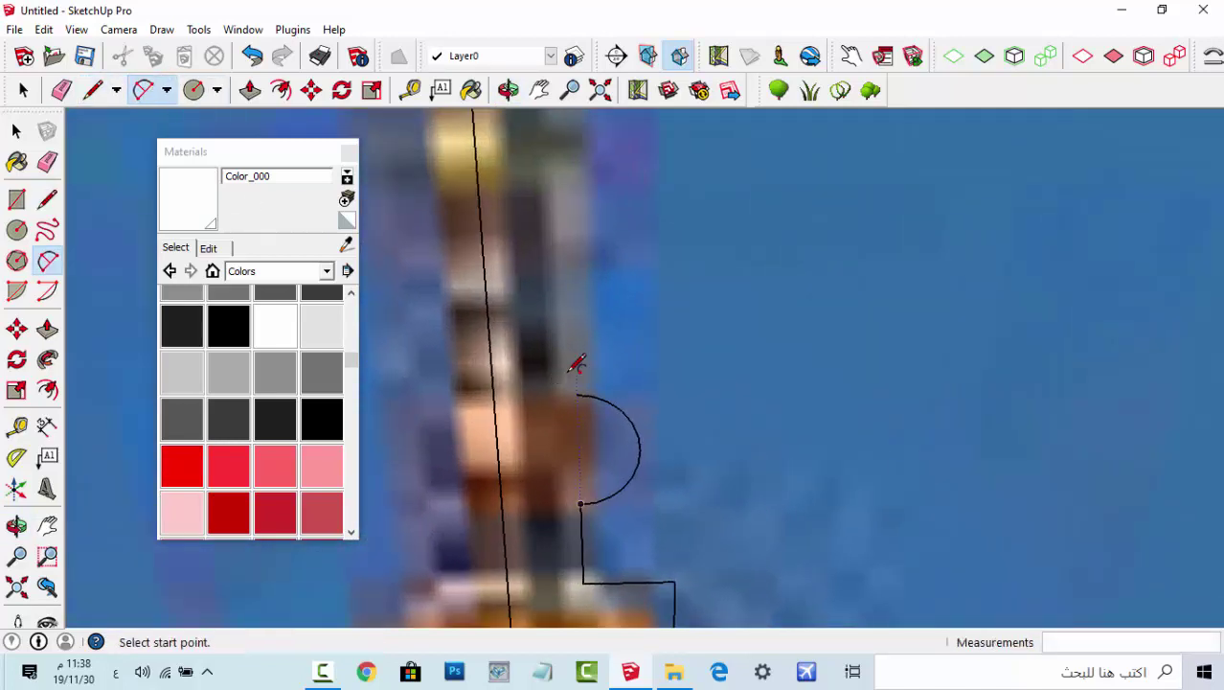
click(93, 90)
click(577, 394)
- Add the finial's second half-circle bulge higher up
click(143, 90)
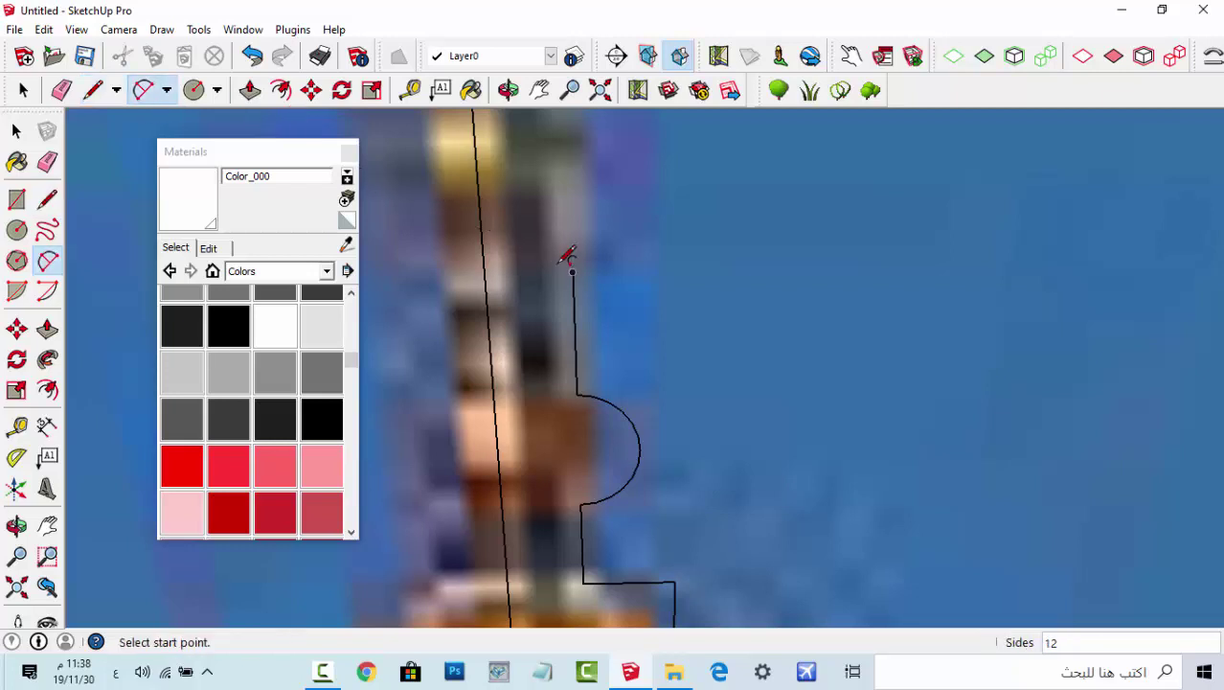
middle_drag(568, 254, 667, 394)
click(591, 407)
click(587, 244)
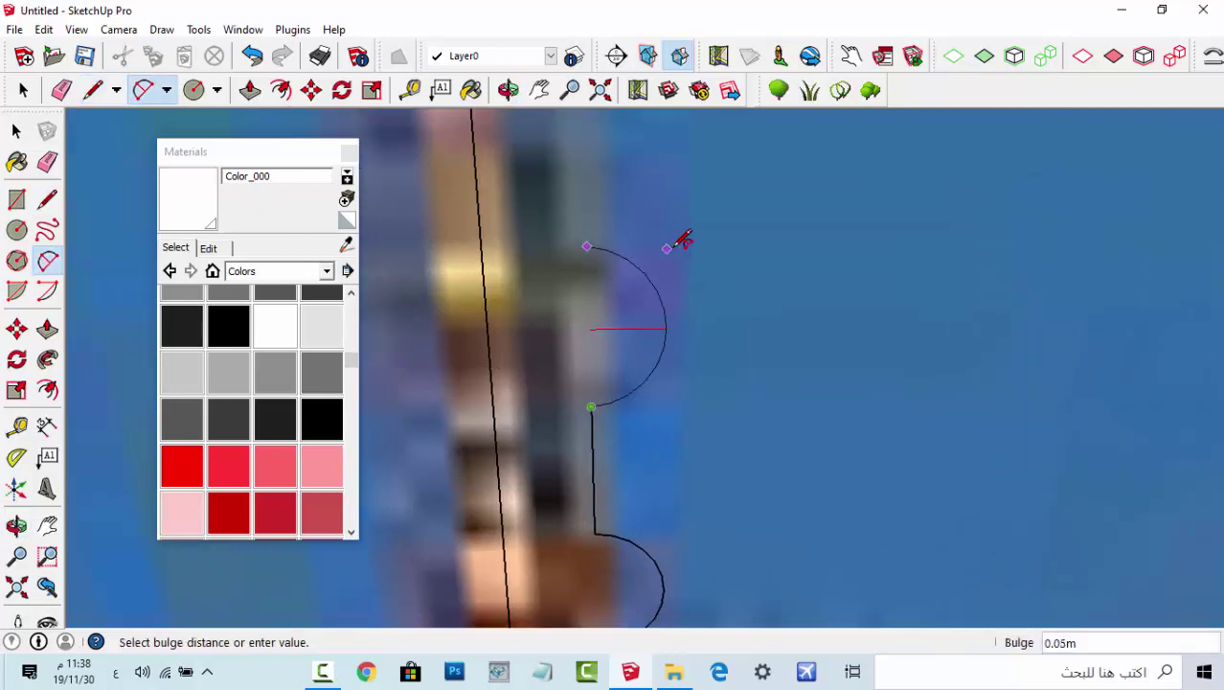
click(670, 244)
middle_drag(670, 244, 622, 459)
- Trace the finial's upper side and close the profile across to the centre line
click(93, 90)
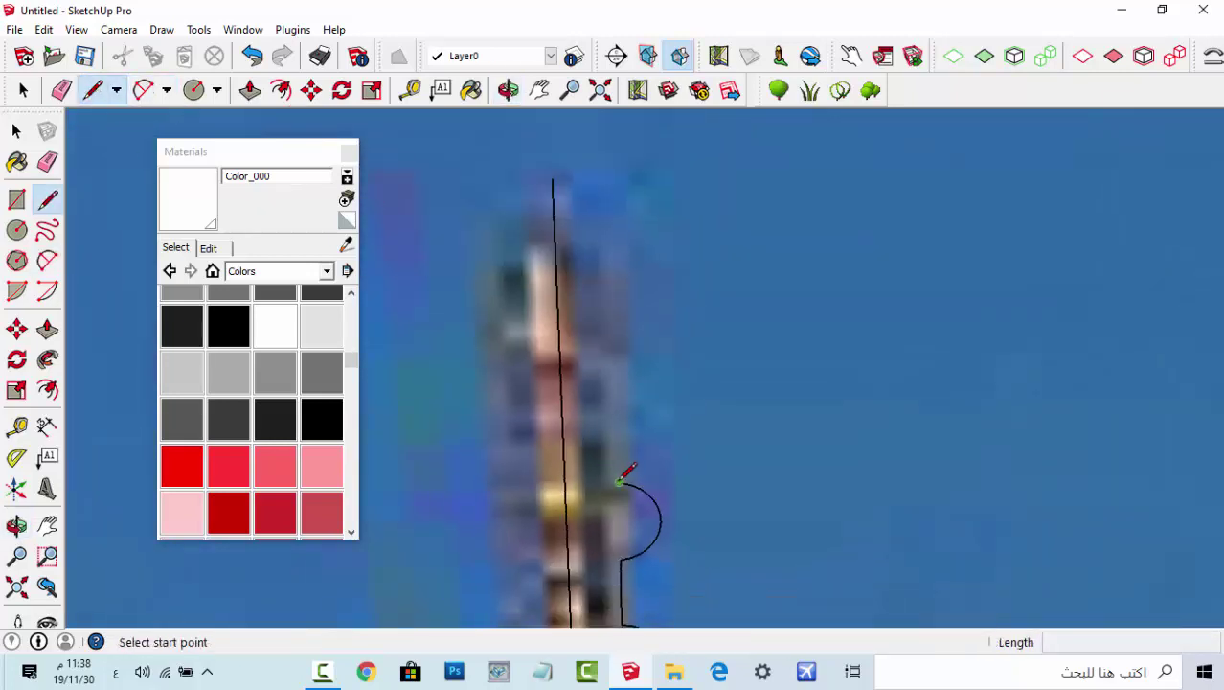
click(620, 482)
click(617, 350)
click(143, 89)
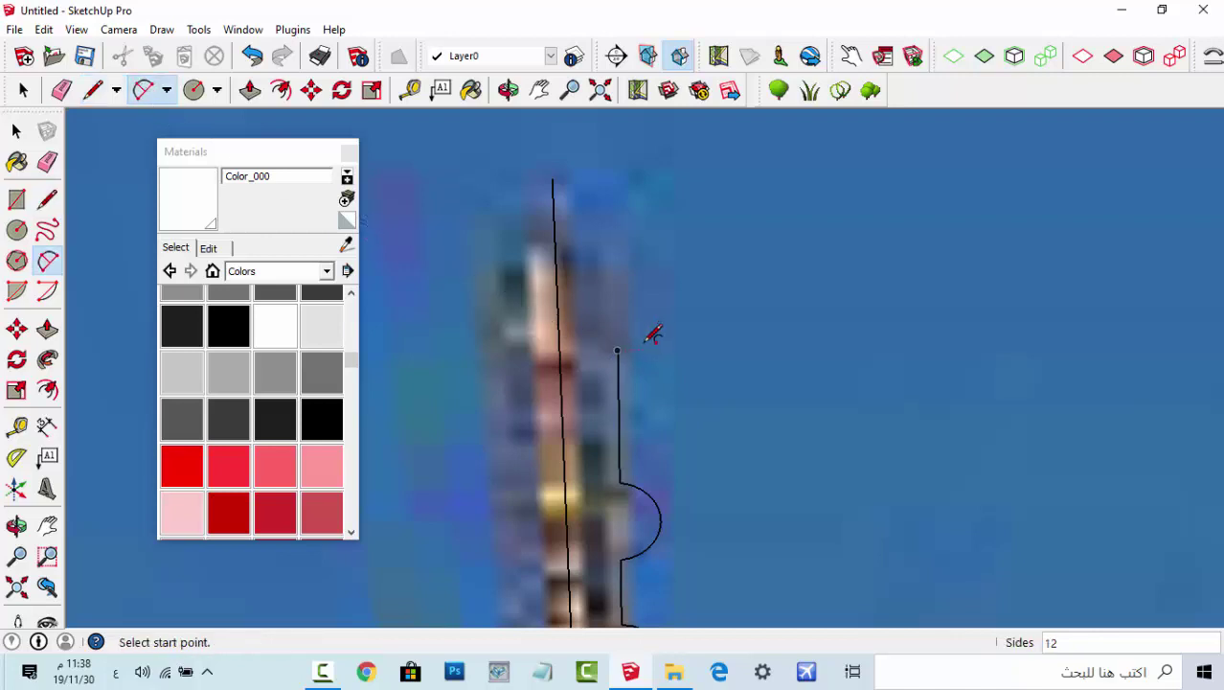
click(93, 90)
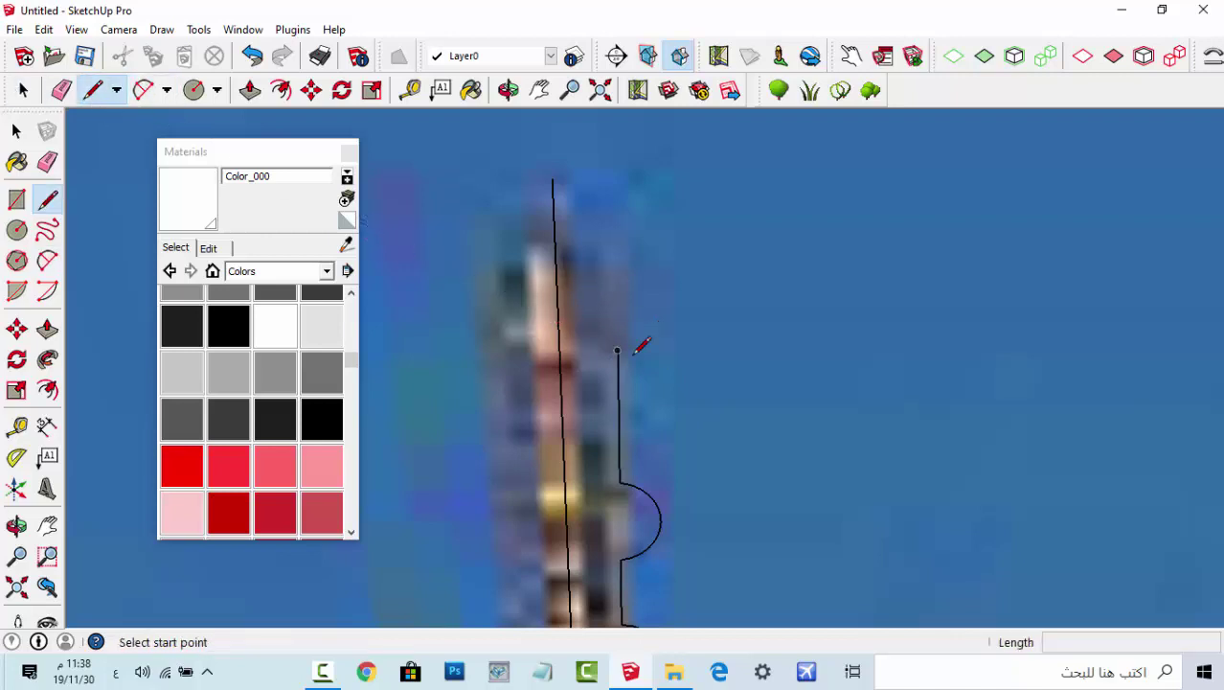
click(619, 345)
click(714, 342)
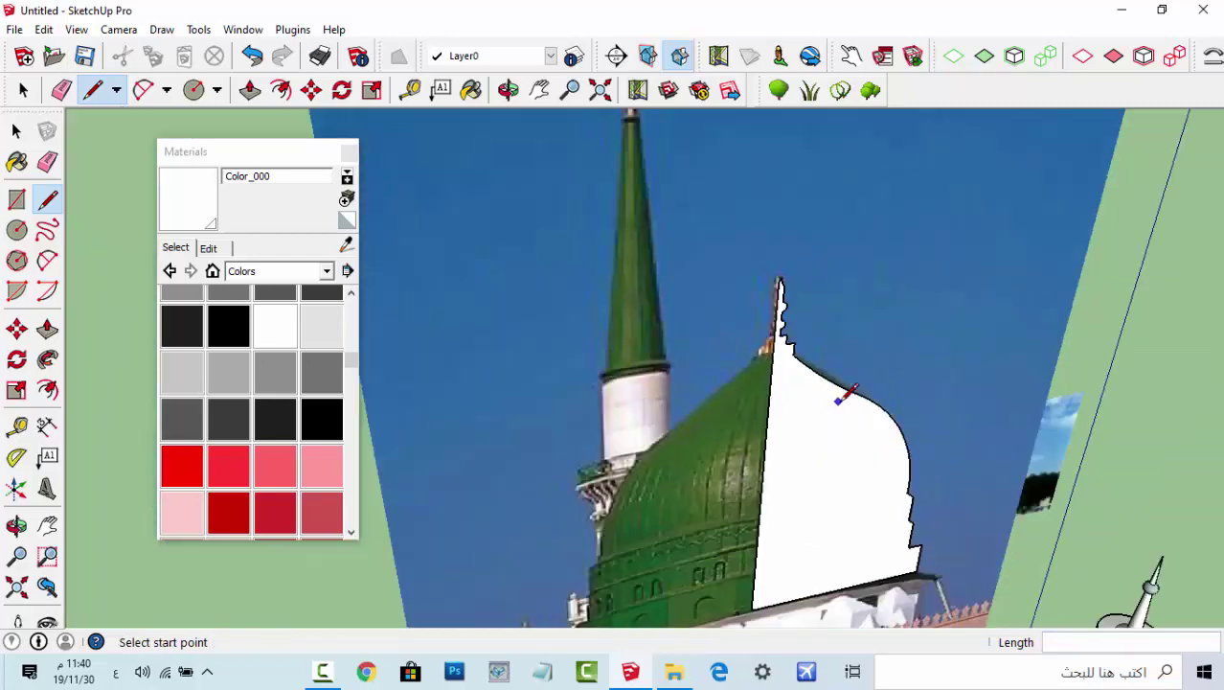
scroll(839, 401, down, 3)
- Close the materials panel and shift the mosque photo back out of the way
click(331, 158)
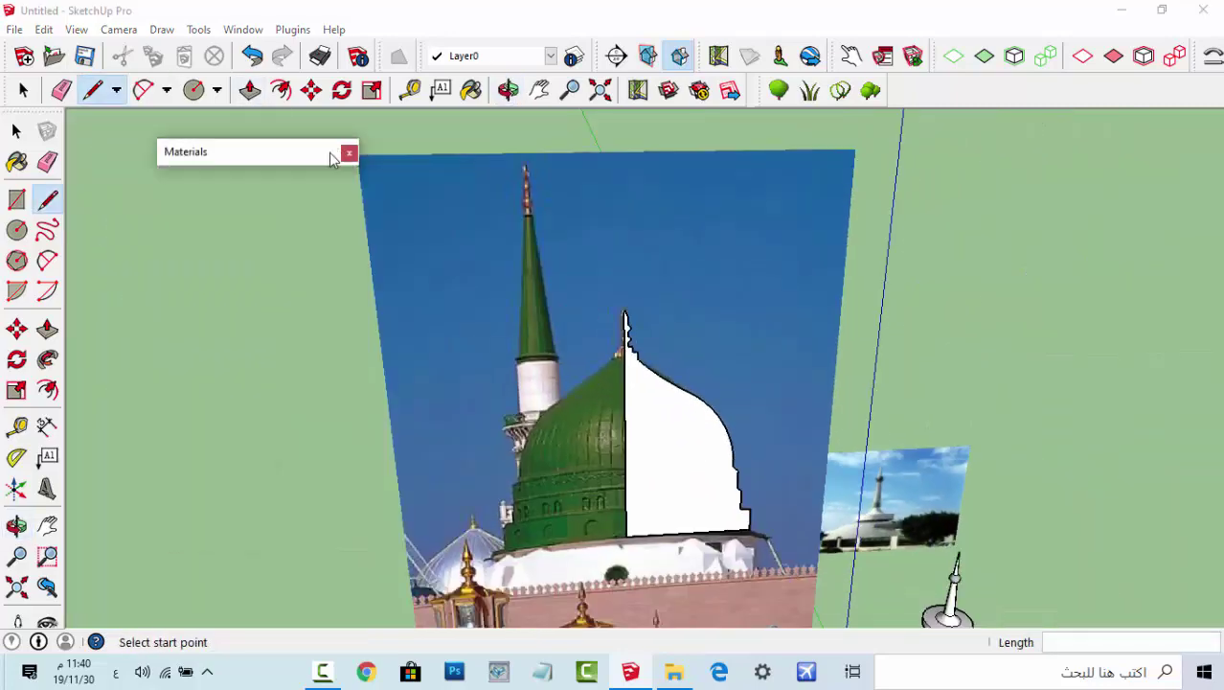
click(348, 154)
key(space)
scroll(346, 319, down, 3)
scroll(346, 319, down, 2)
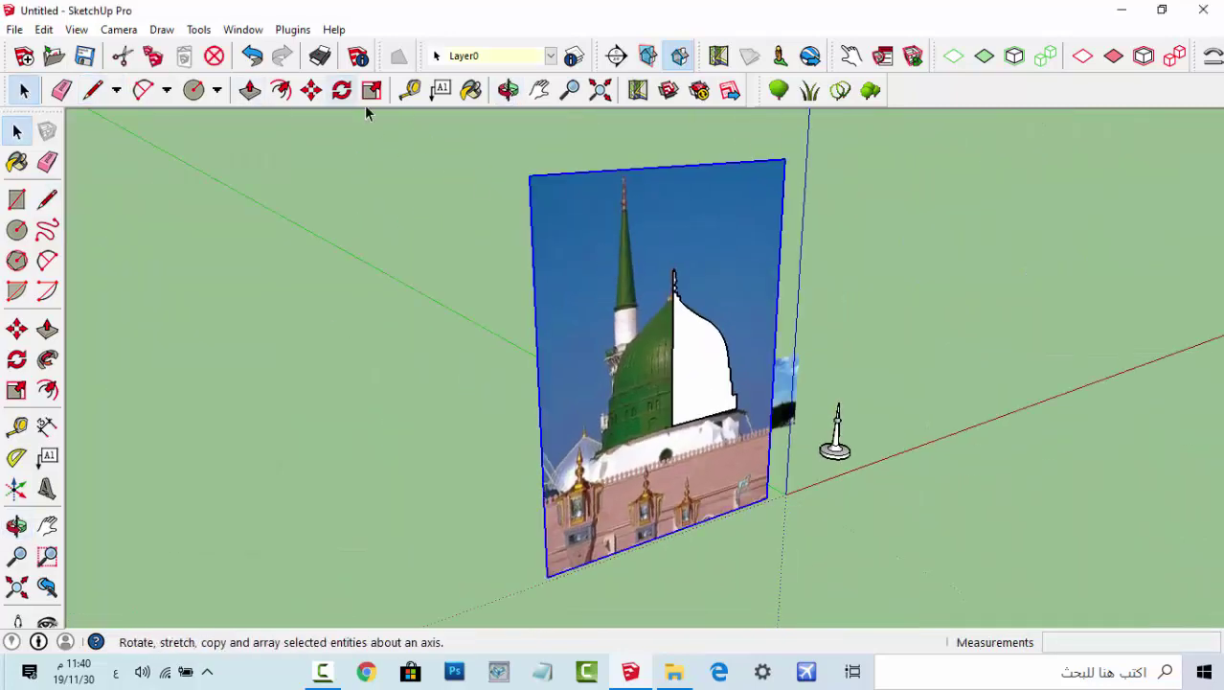
click(311, 90)
drag(657, 374, 635, 422)
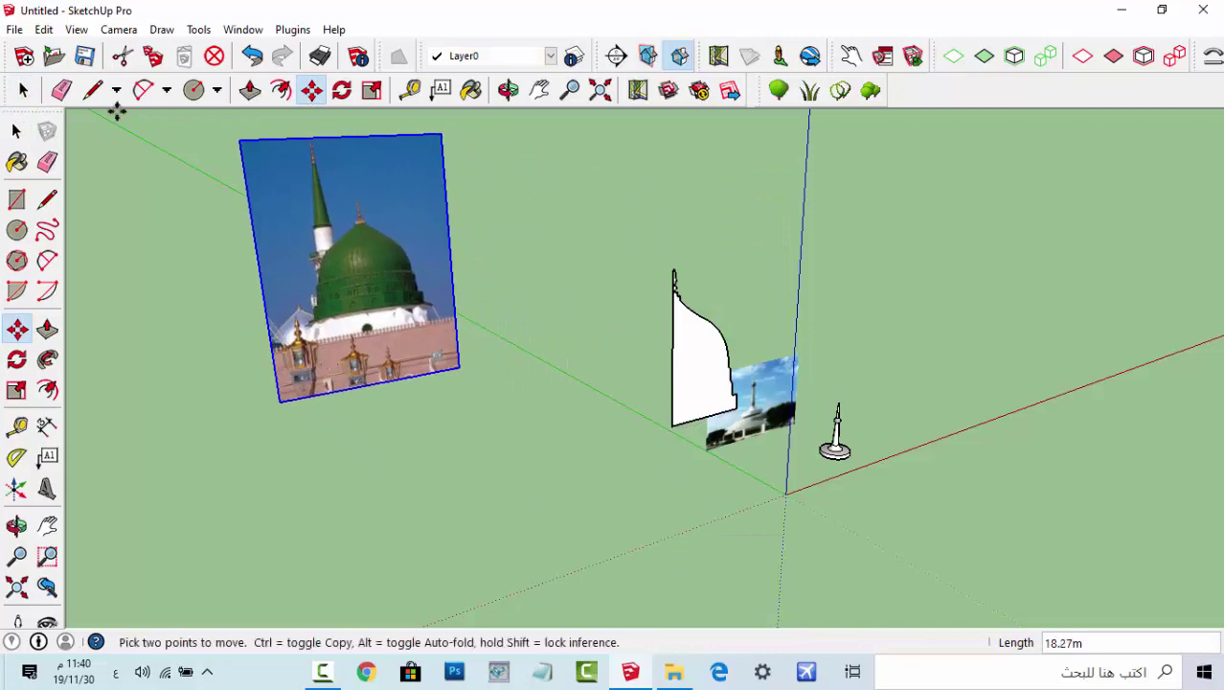
- Draw a large circle centred at the profile's base and delete its face, keeping the edge
key(o)
scroll(635, 422, up, 5)
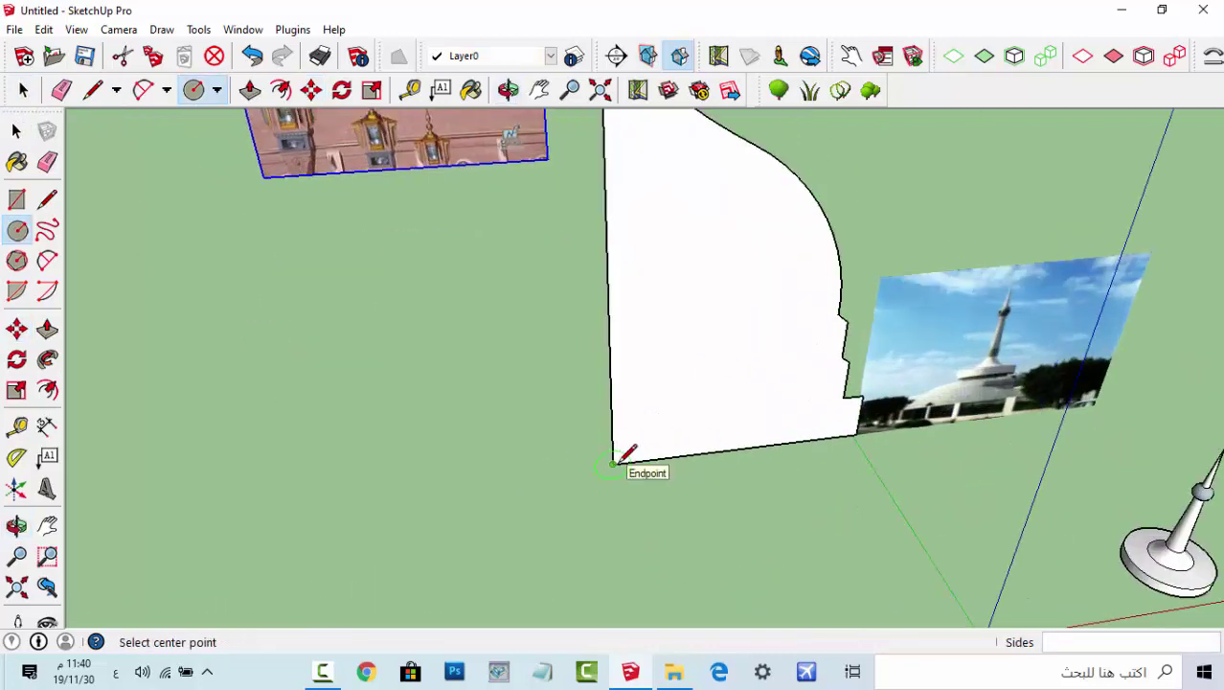
click(614, 465)
click(230, 459)
key(space)
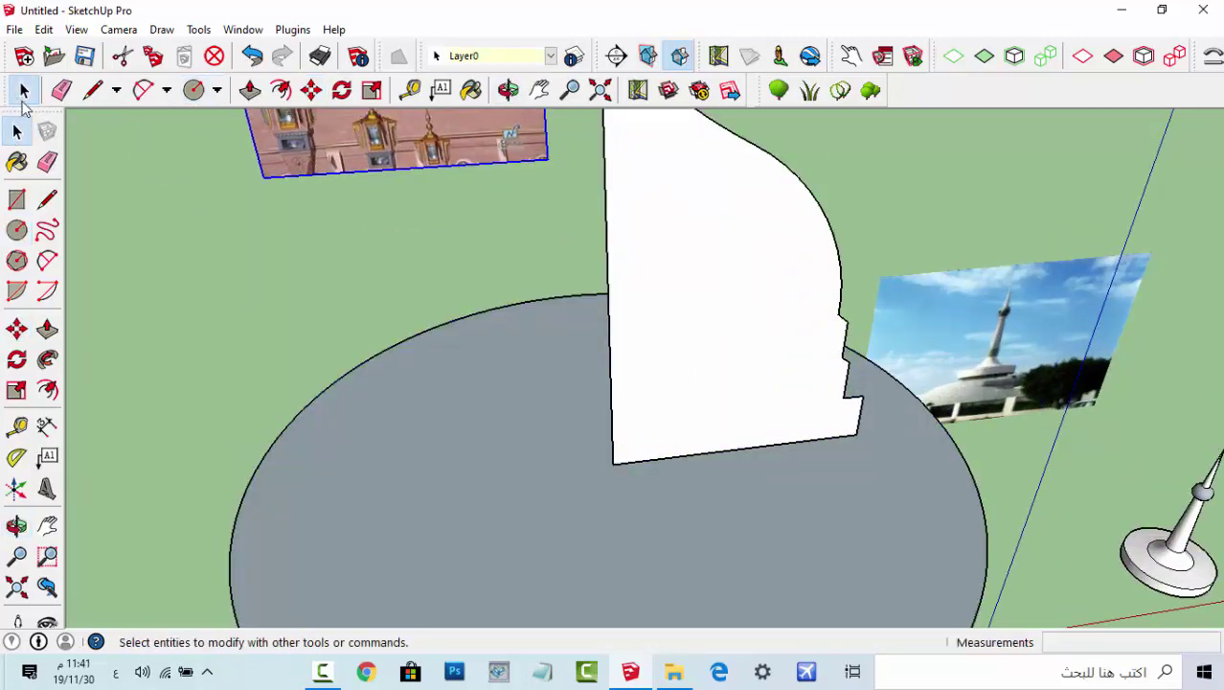
click(569, 505)
key(Delete)
- Sweep the profile around the circle with Follow Me into a dome, then delete the guide circle
click(47, 358)
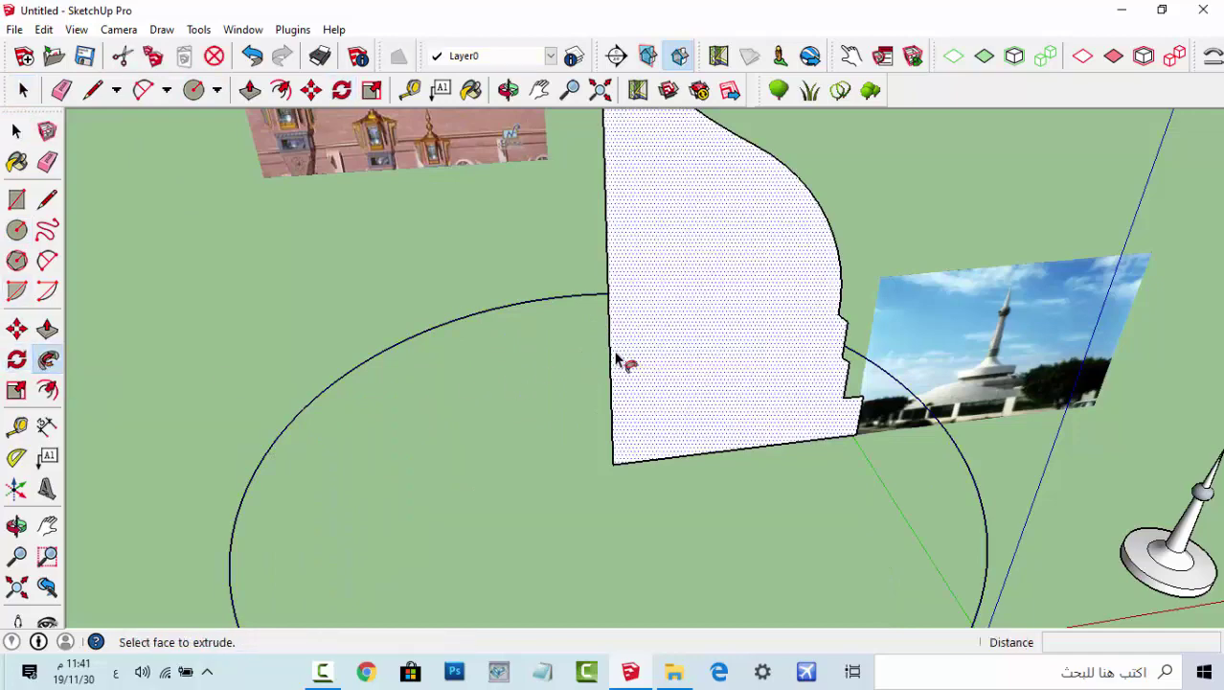
click(644, 446)
key(space)
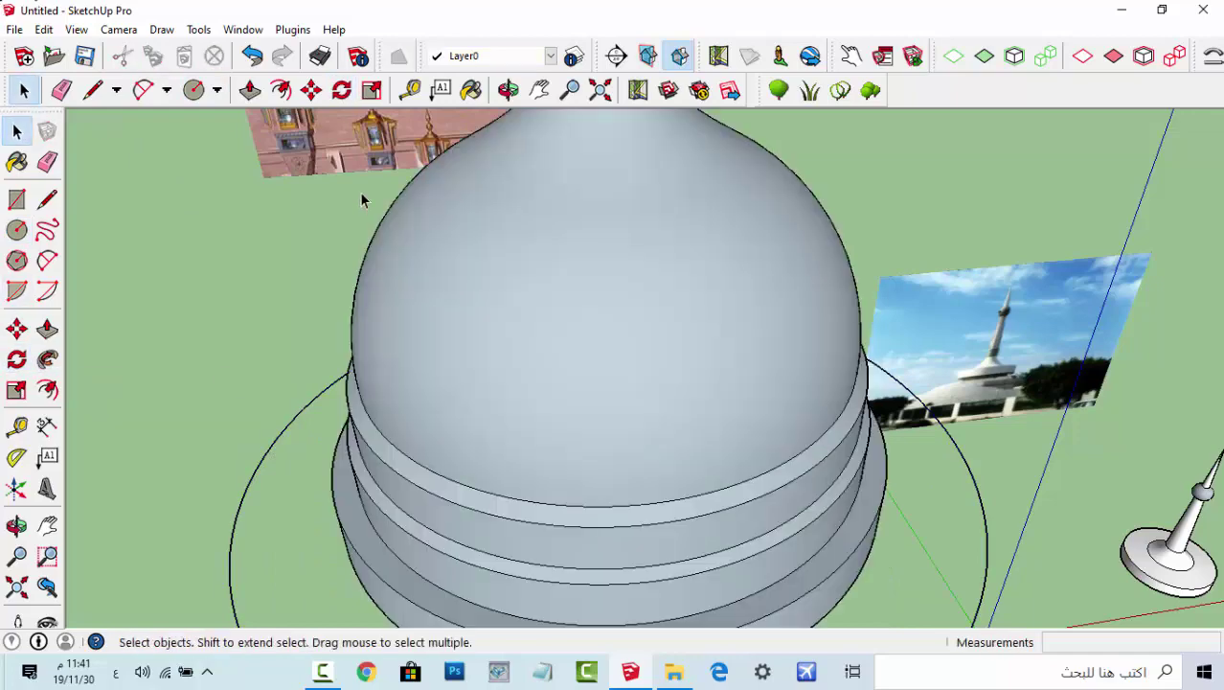
scroll(361, 198, down, 5)
mouse_move(361, 198)
middle_down()
mouse_move(783, 172)
mouse_move(314, 328)
middle_up()
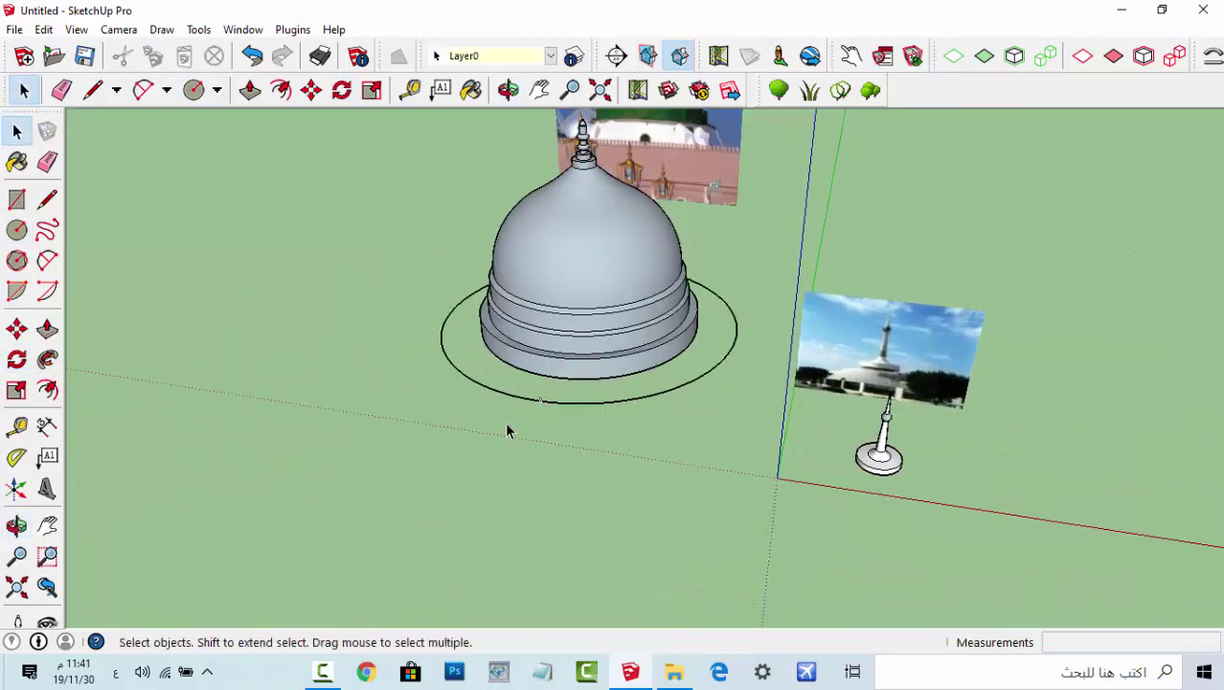
click(571, 414)
key(Delete)
middle_drag(523, 191, 579, 306)
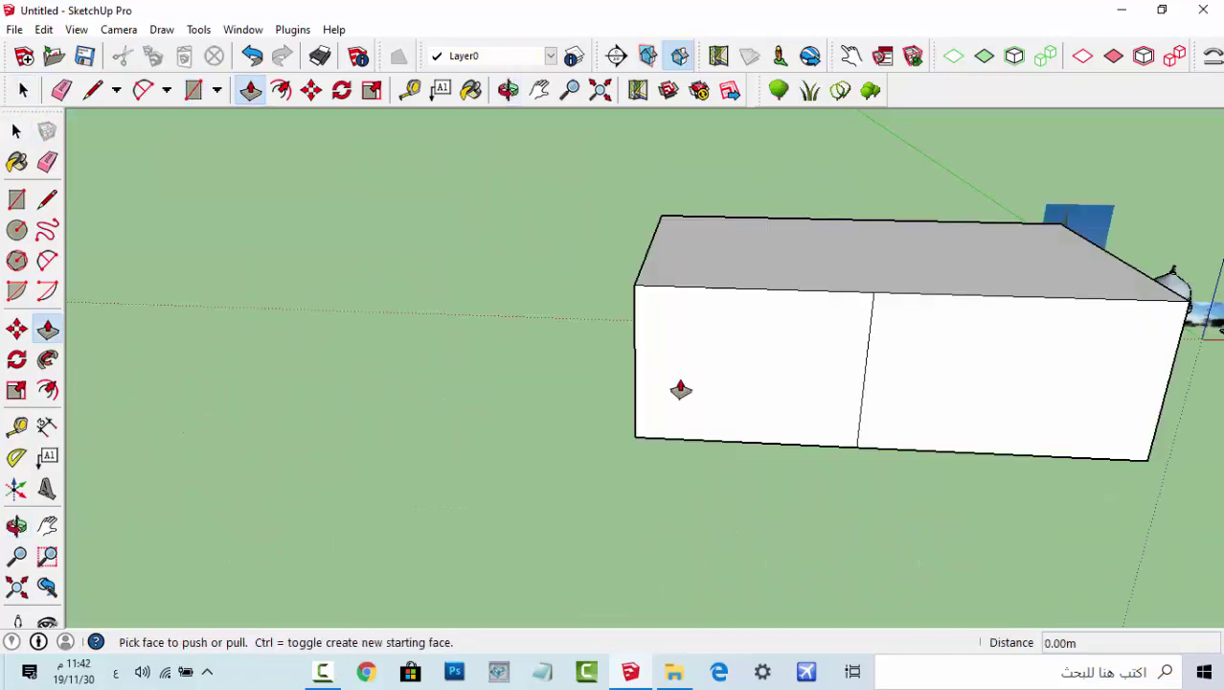
drag(680, 389, 767, 520)
mouse_move(766, 521)
middle_down()
mouse_move(852, 425)
mouse_move(864, 307)
middle_up()
- Draw a rectangle on the box's front face and pull it out 43.07m into a long block
click(192, 89)
click(870, 238)
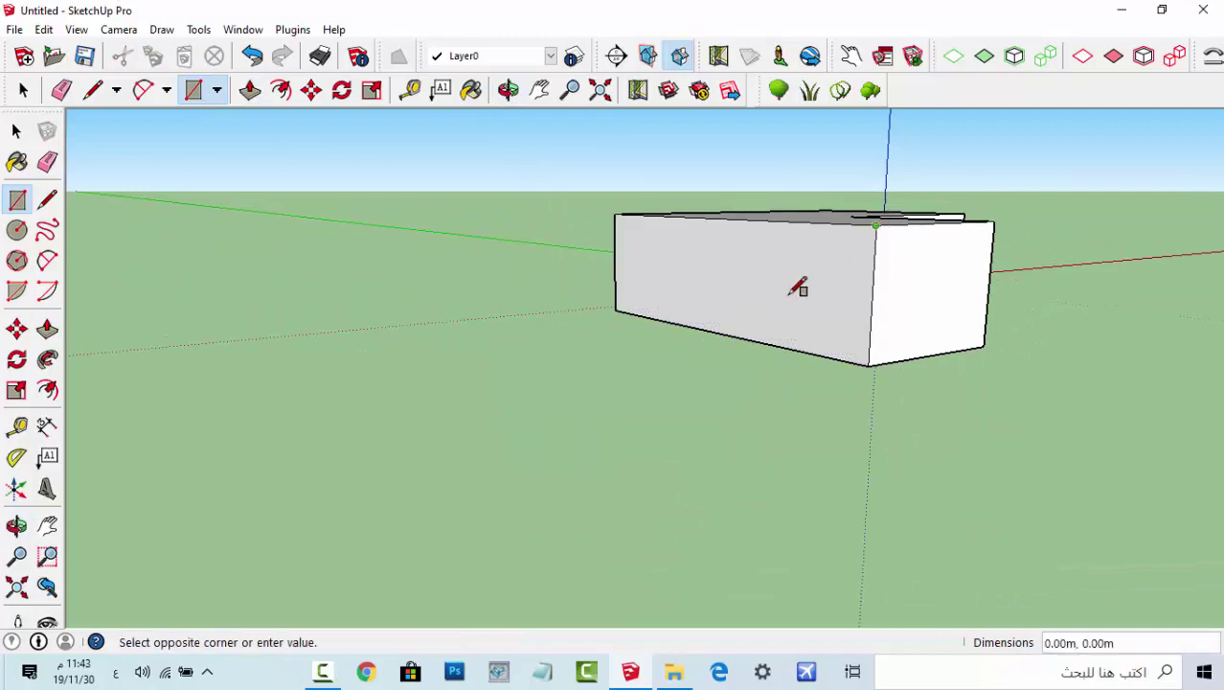
click(733, 336)
click(249, 89)
drag(790, 337, 355, 372)
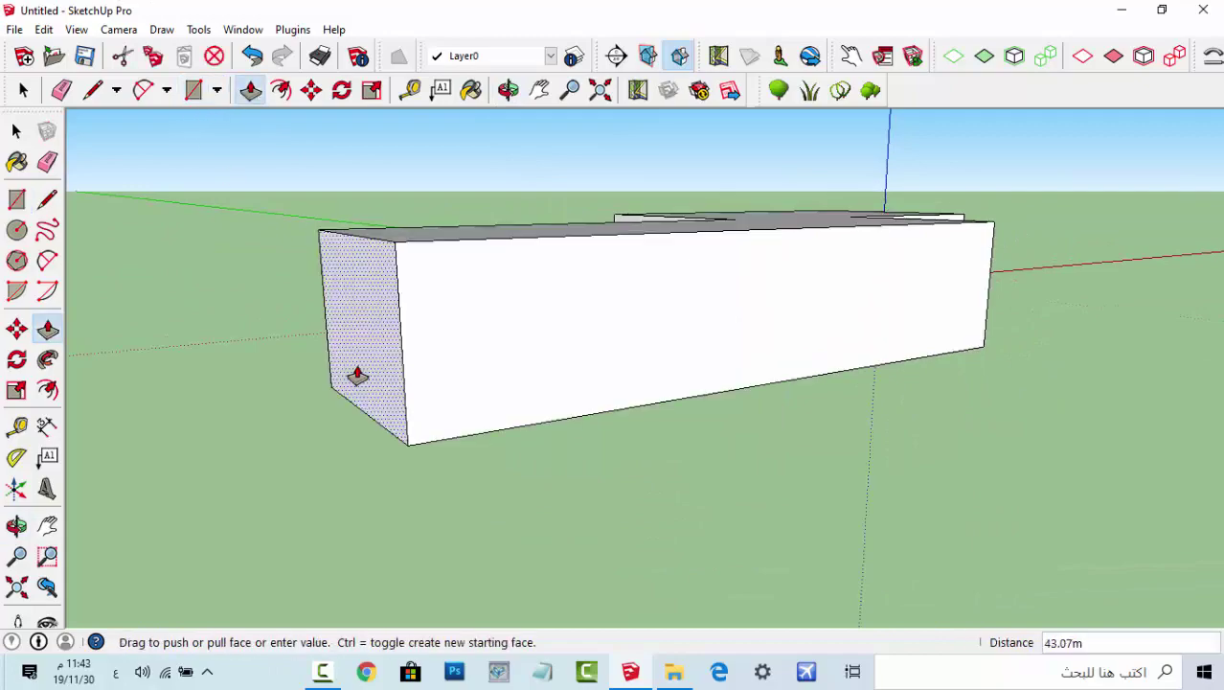
mouse_move(356, 371)
middle_down()
mouse_move(664, 371)
mouse_move(1141, 323)
mouse_move(723, 277)
mouse_move(918, 257)
mouse_move(732, 309)
middle_up()
mouse_move(732, 357)
middle_down()
mouse_move(853, 265)
mouse_move(847, 400)
mouse_move(874, 304)
mouse_move(805, 450)
mouse_move(718, 333)
middle_up()
click(192, 89)
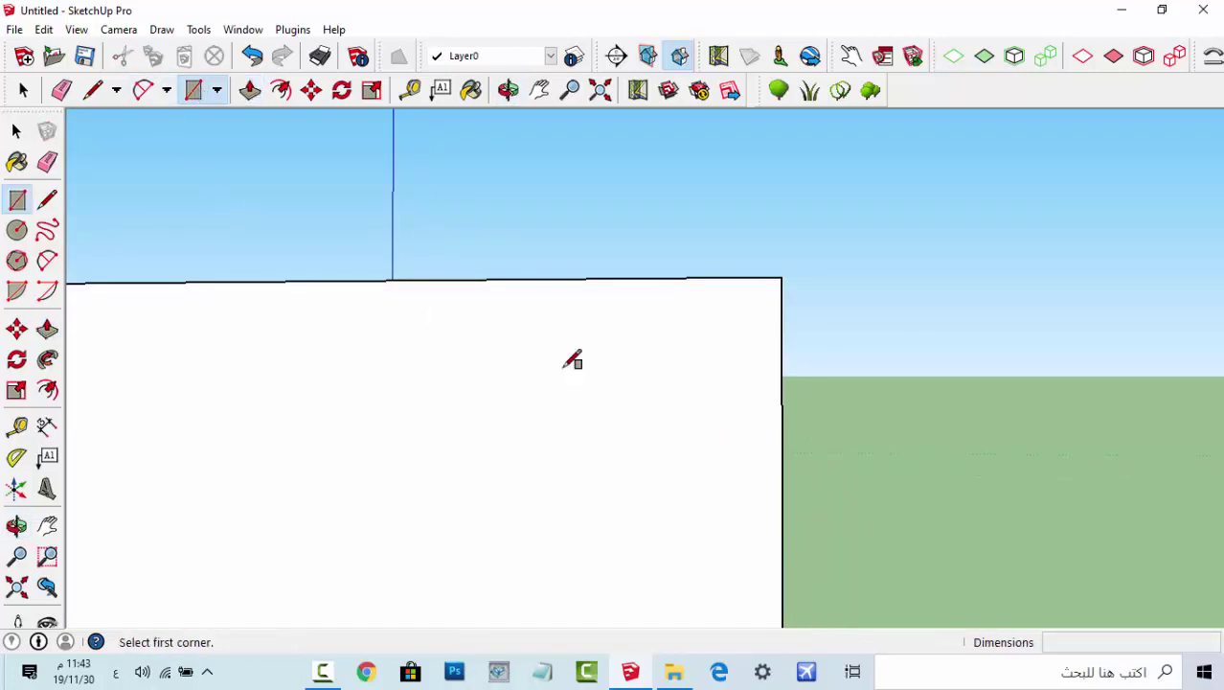
- Outline a small cornice profile on the wall with stepped lines and an arc, closed into a face
click(93, 89)
click(609, 350)
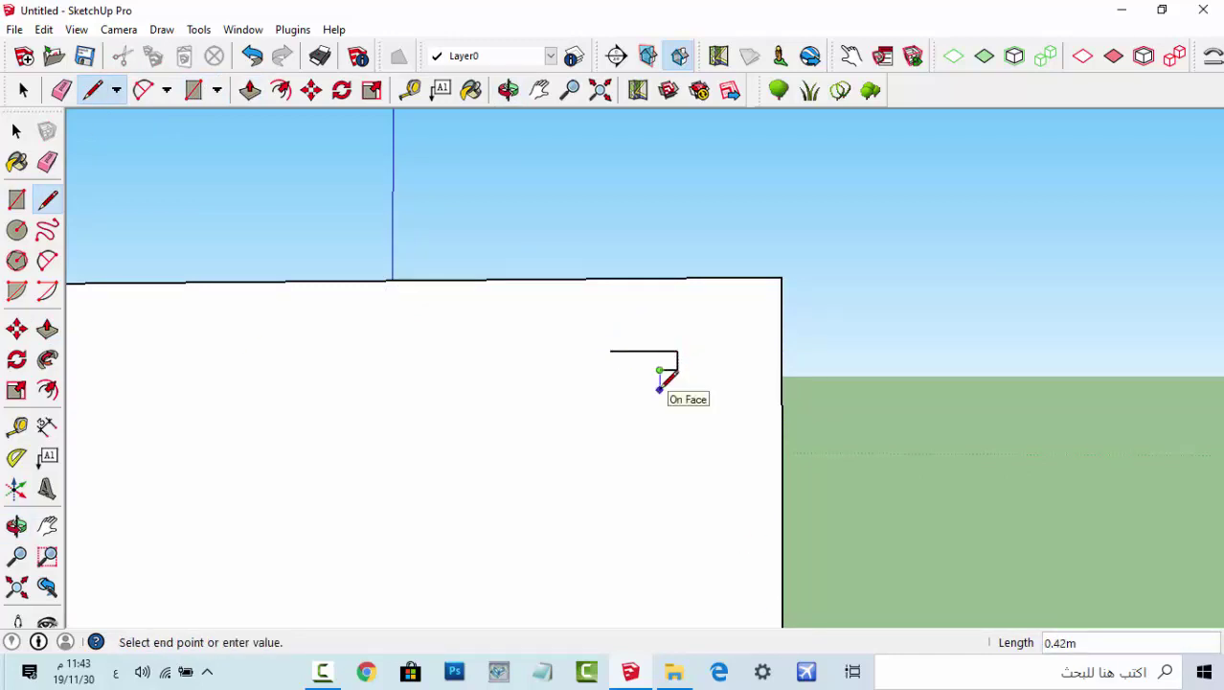
scroll(659, 384, up, 1)
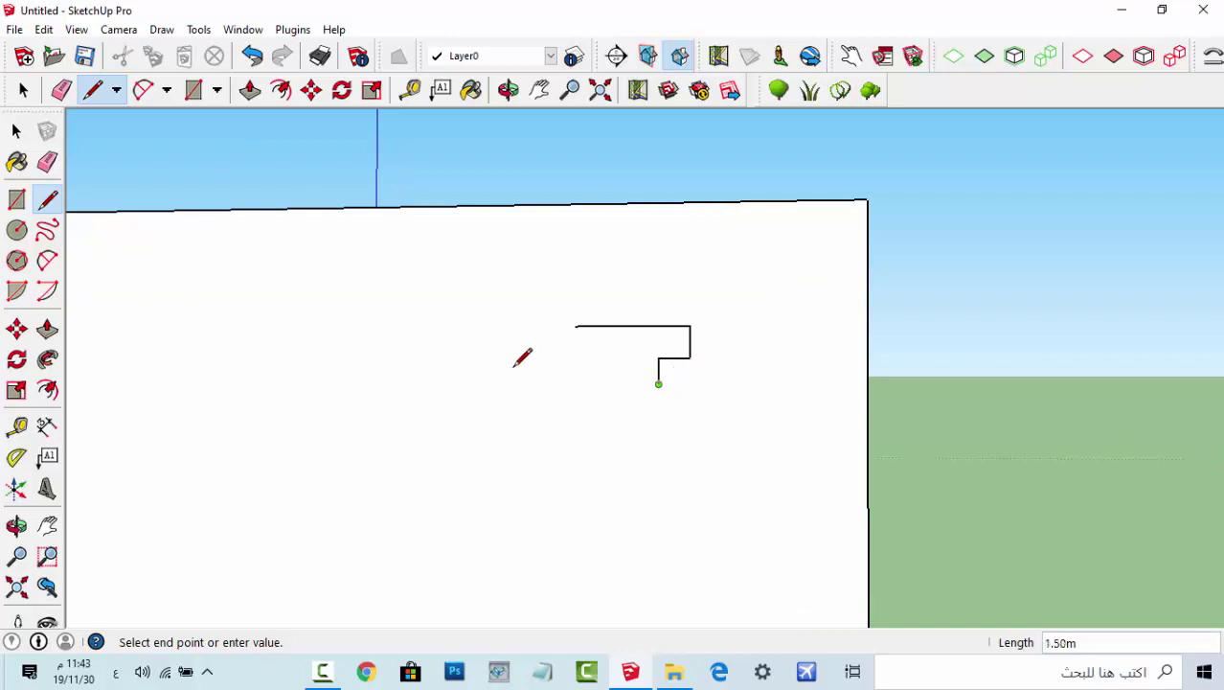
click(143, 89)
click(659, 383)
click(584, 433)
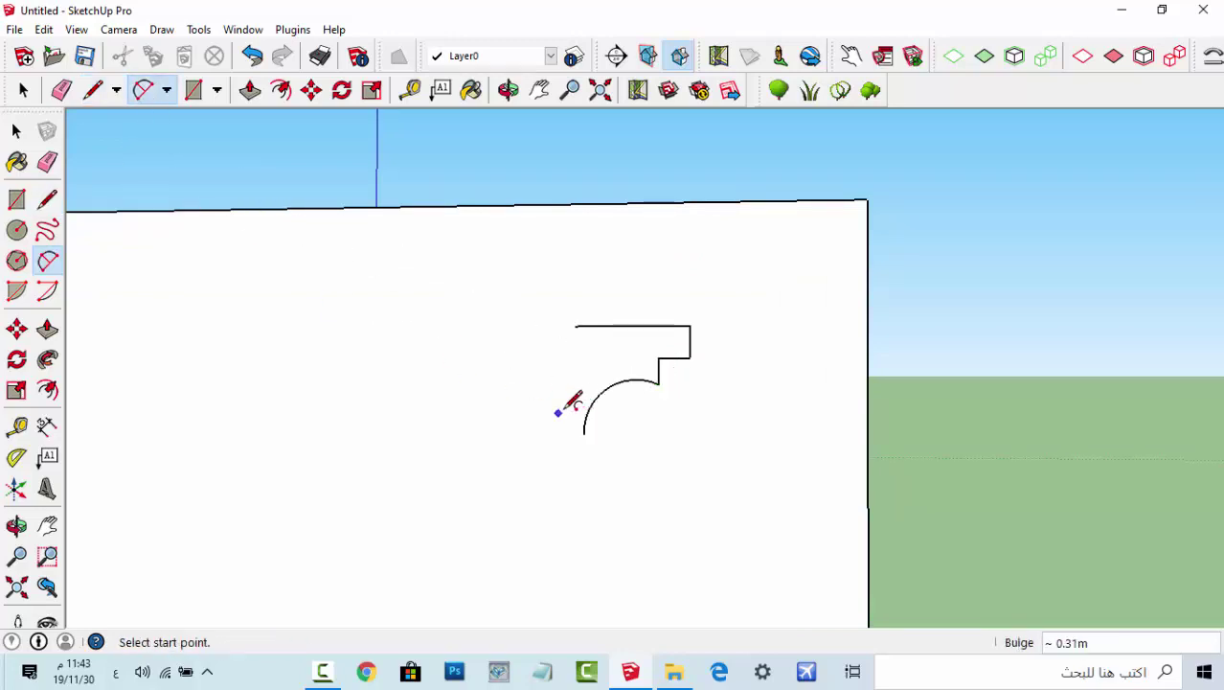
click(93, 89)
click(575, 326)
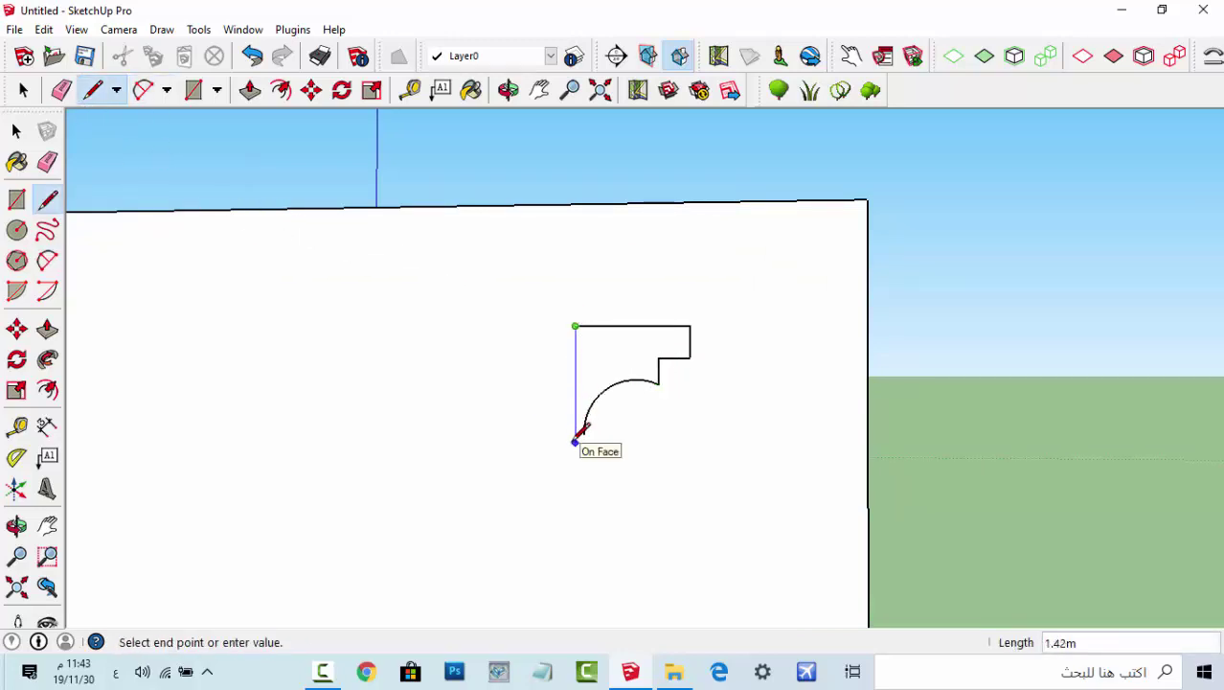
scroll(577, 435, up, 3)
click(598, 417)
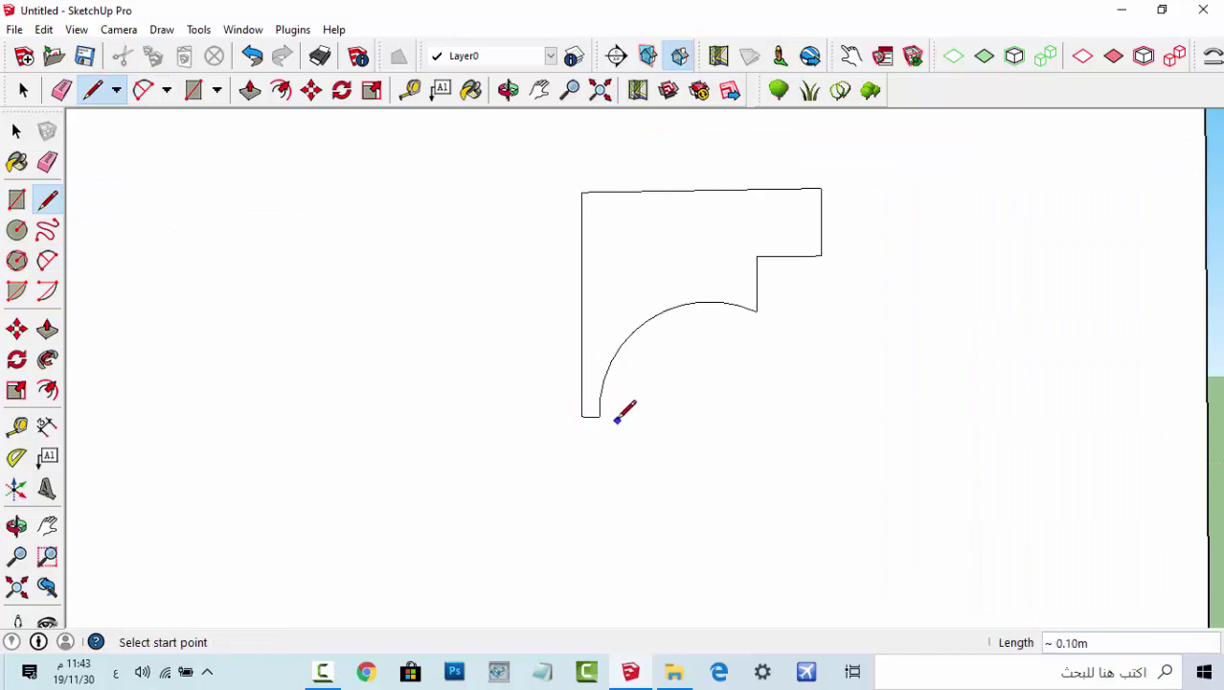
scroll(632, 412, down, 3)
scroll(645, 416, down, 2)
key(space)
- Move the cornice profile to the box's top side edge
double_click(651, 385)
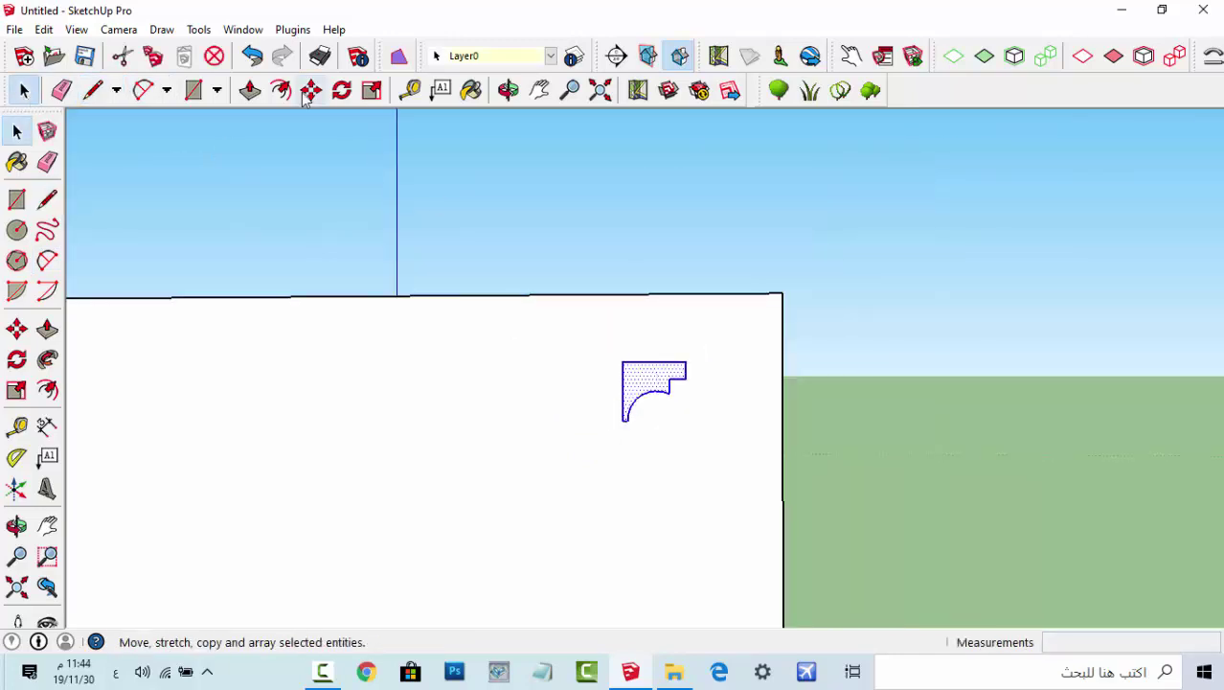
click(310, 89)
middle_drag(730, 392, 457, 430)
click(457, 430)
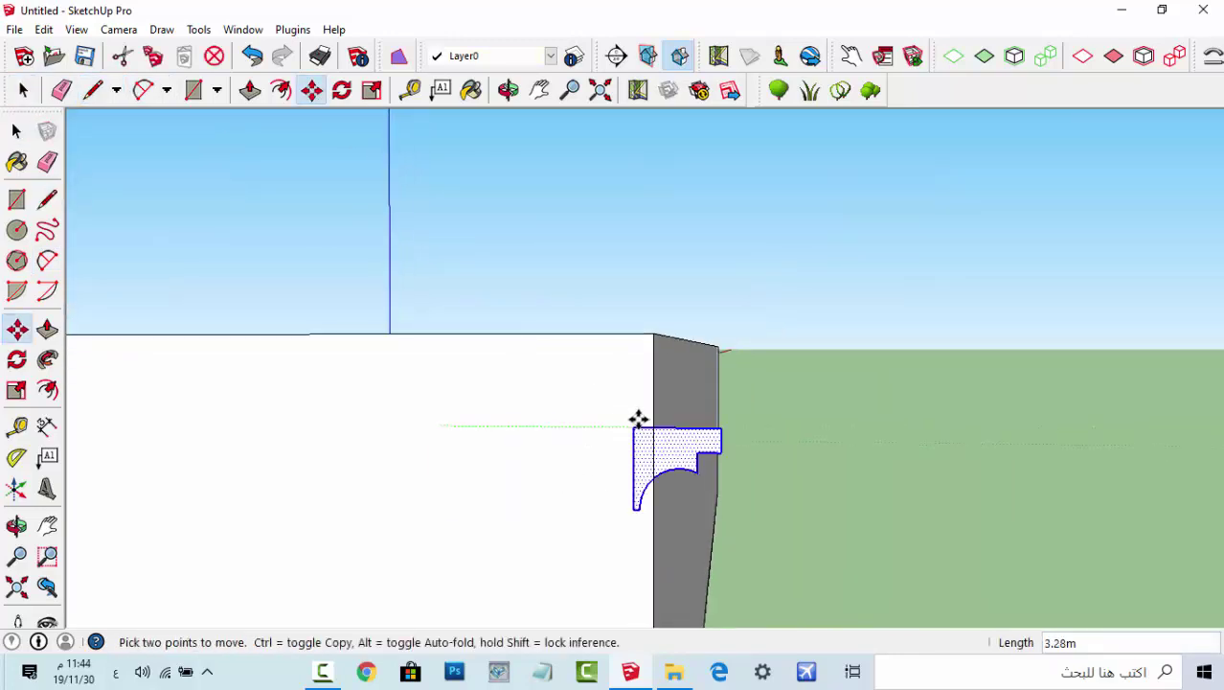
click(652, 430)
key(space)
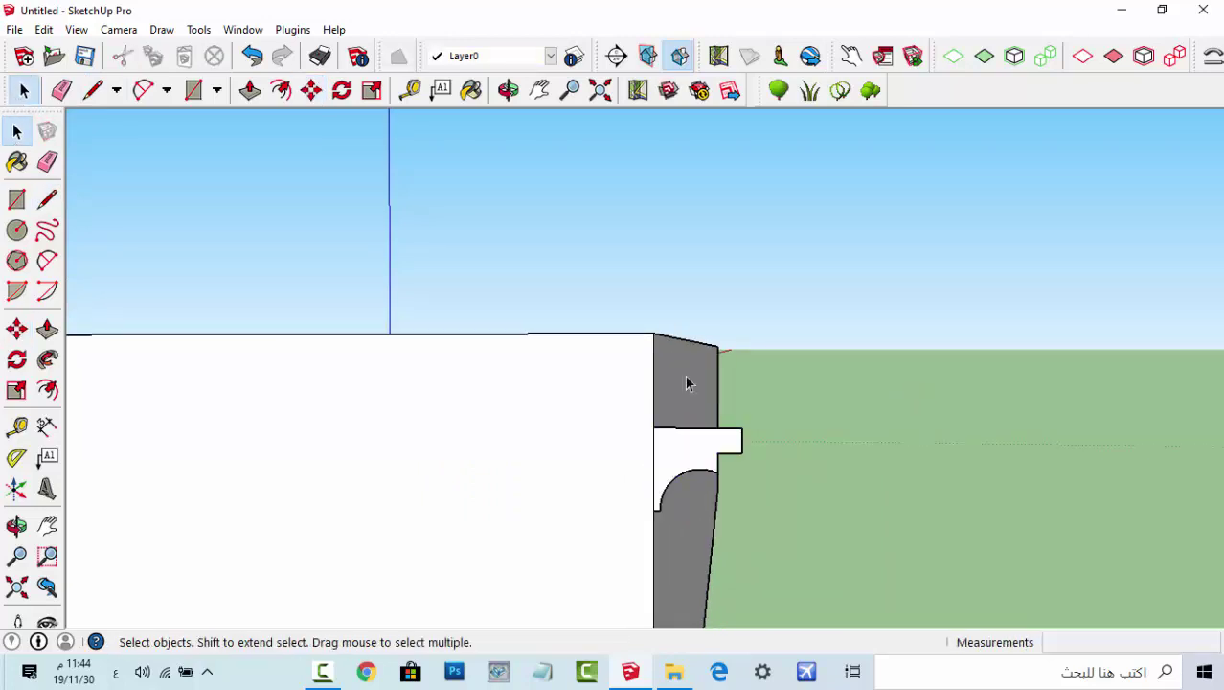
- Select the box's top face as the Follow Me path
mouse_move(685, 376)
middle_down()
mouse_move(413, 416)
mouse_move(530, 298)
middle_up()
double_click(532, 299)
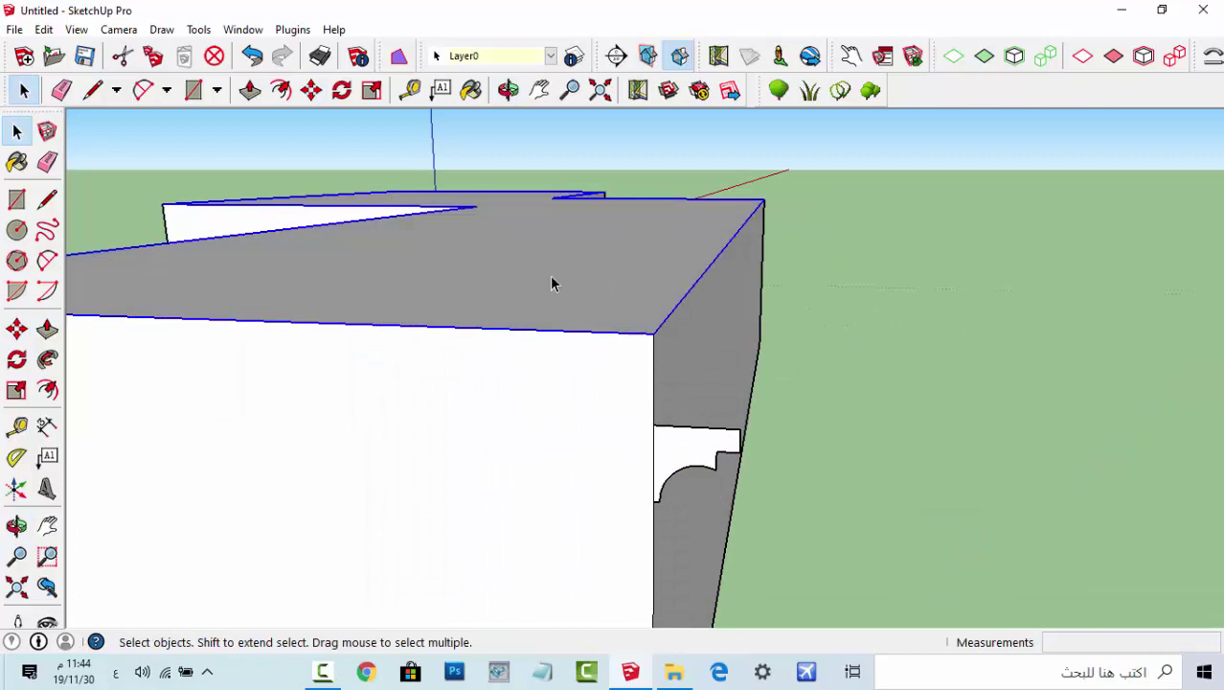
mouse_move(551, 284)
middle_down()
mouse_move(776, 492)
mouse_move(596, 405)
middle_up()
triple_click(593, 371)
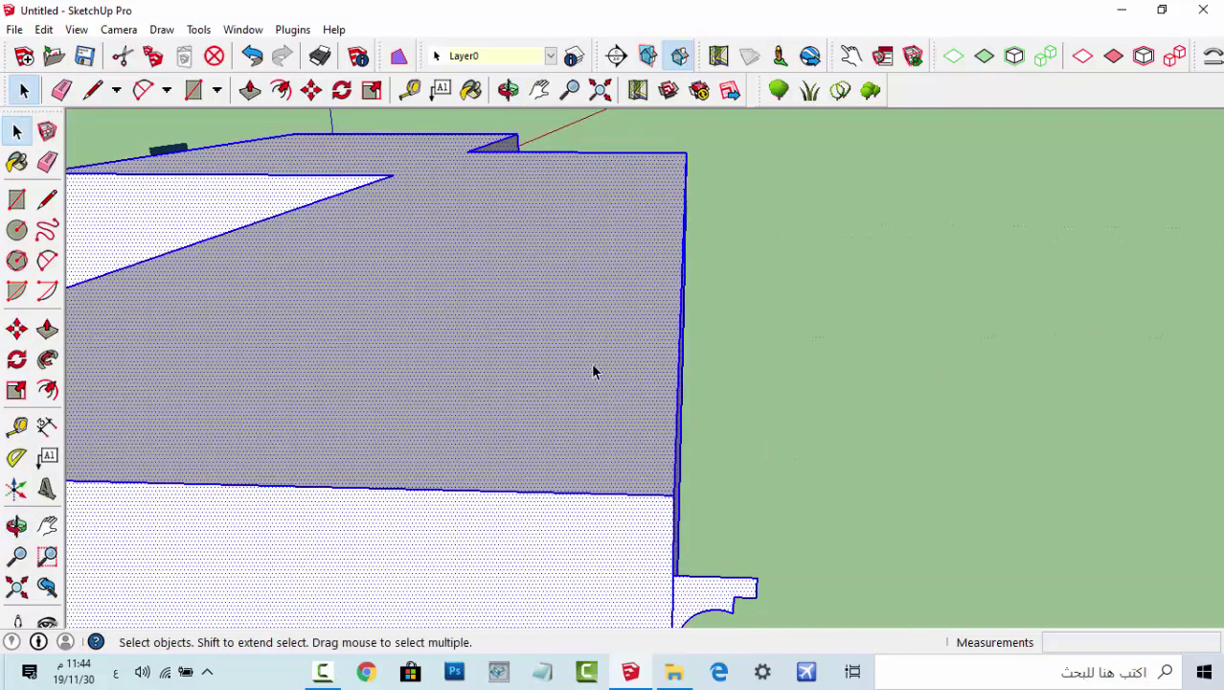
middle_drag(635, 525, 602, 423)
click(602, 342)
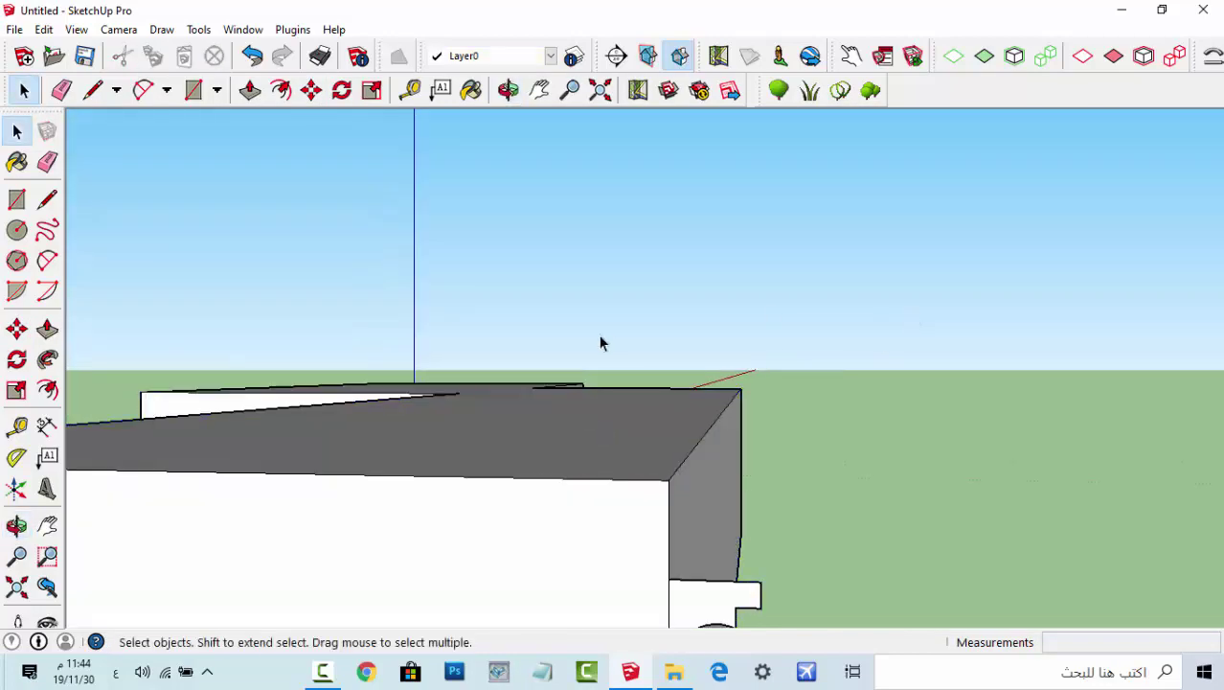
mouse_move(602, 342)
middle_down()
mouse_move(623, 428)
mouse_move(749, 525)
middle_up()
scroll(738, 438, up, 3)
mouse_move(737, 438)
middle_down()
mouse_move(629, 428)
mouse_move(650, 309)
mouse_move(678, 386)
middle_up()
click(650, 309)
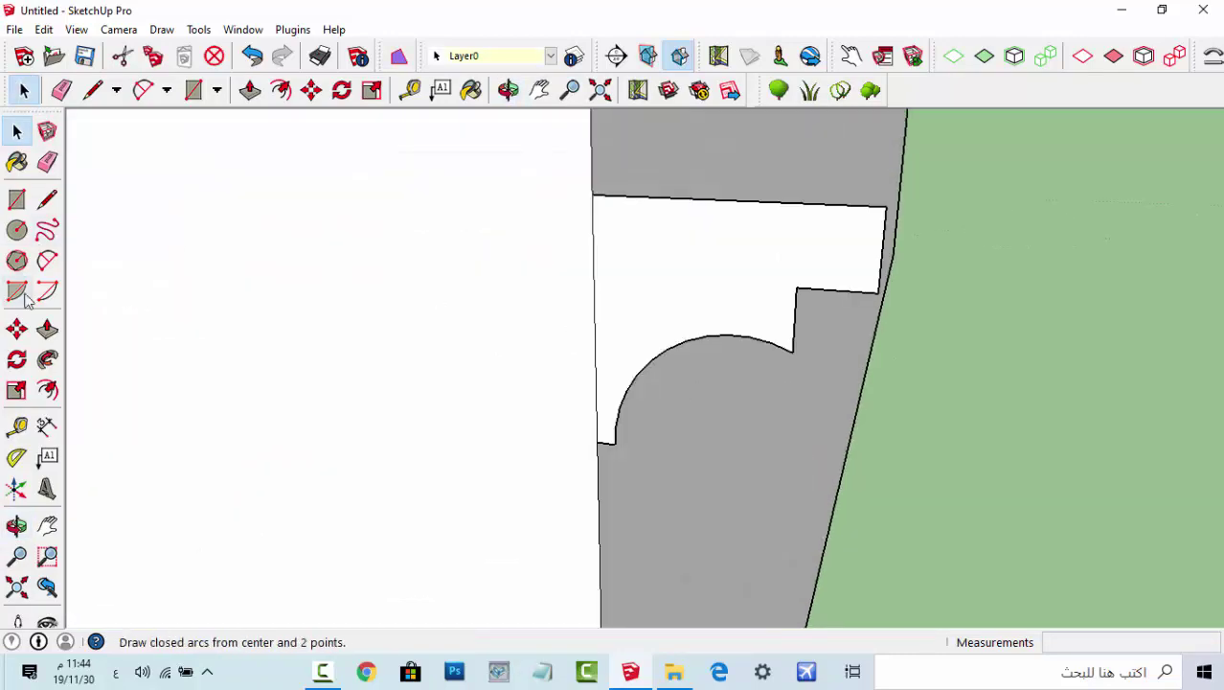
- Sweep the cornice profile along the box's top edges with Follow Me
click(48, 360)
click(765, 288)
mouse_move(785, 446)
middle_down()
mouse_move(810, 249)
mouse_move(812, 316)
mouse_move(830, 309)
mouse_move(847, 345)
middle_up()
key(space)
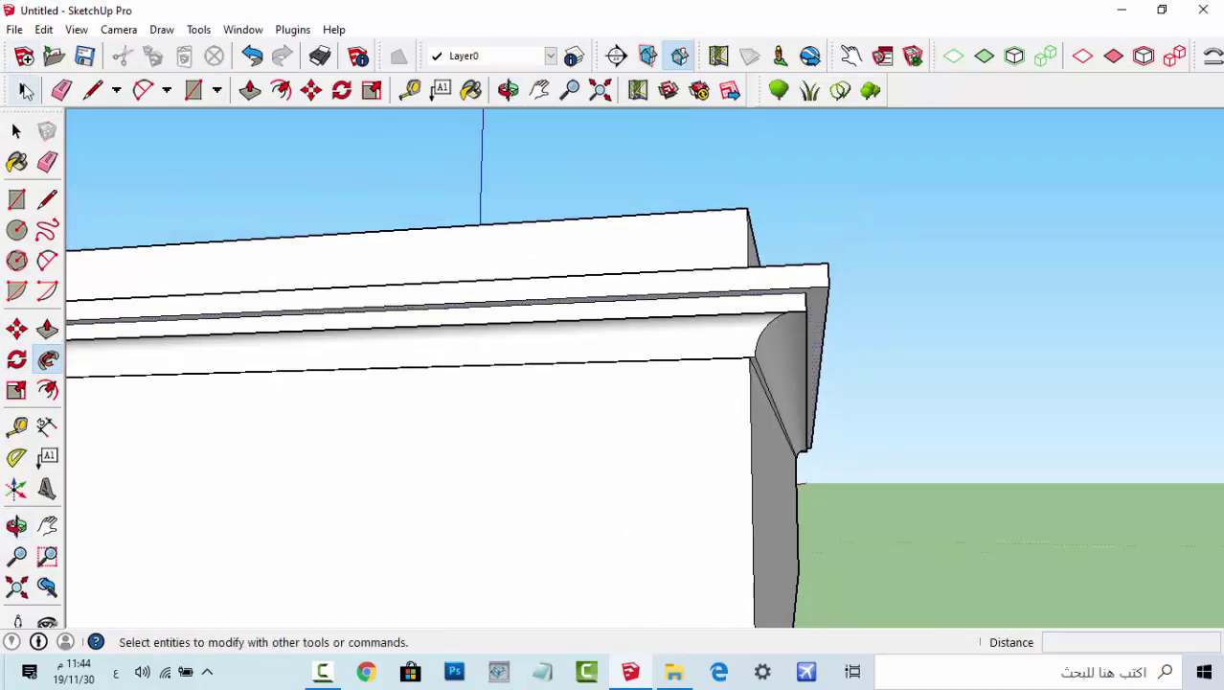
middle_drag(425, 182, 718, 363)
scroll(285, 320, down, 3)
- View the whole corniced building, then subscribe with all notifications and like the YouTube video
mouse_move(285, 319)
middle_down()
mouse_move(738, 350)
mouse_move(1025, 344)
mouse_move(947, 358)
middle_up()
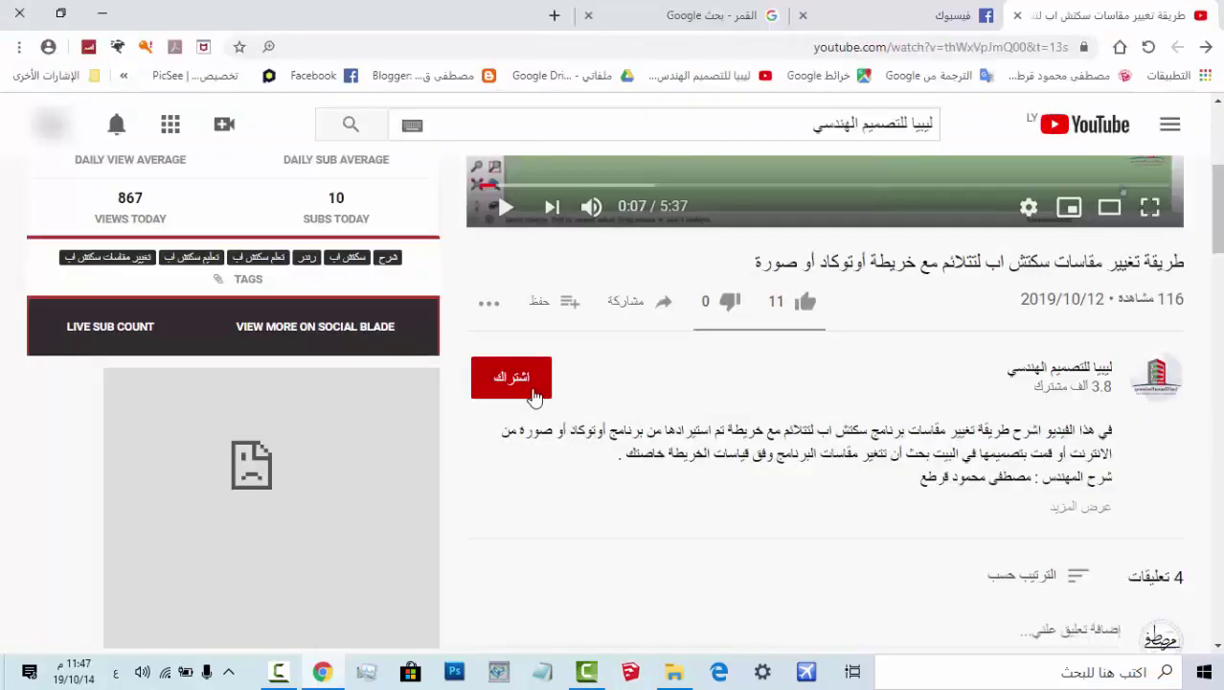
click(534, 397)
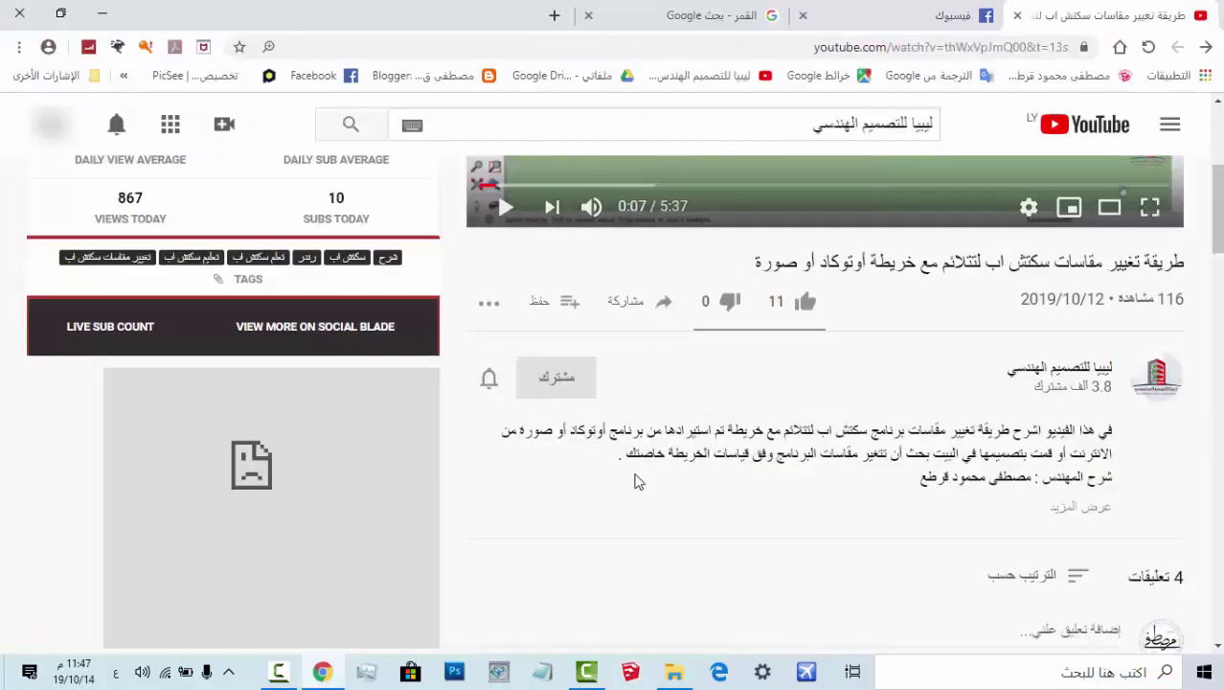
click(490, 383)
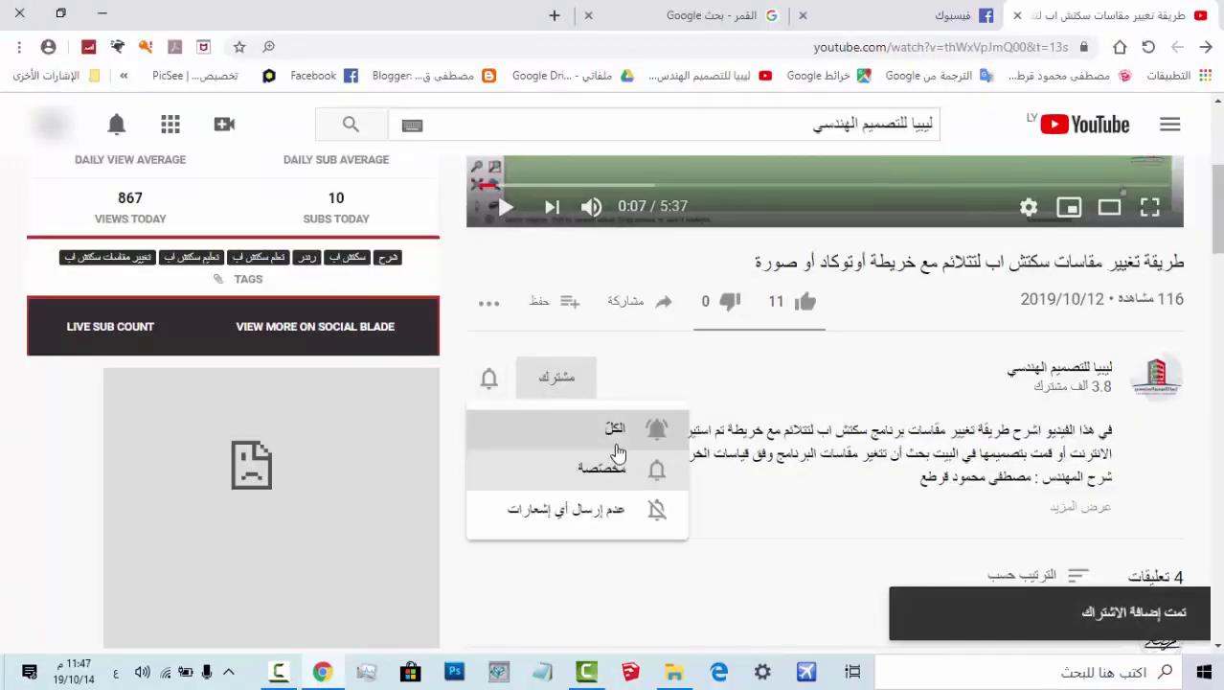
click(616, 433)
click(802, 304)
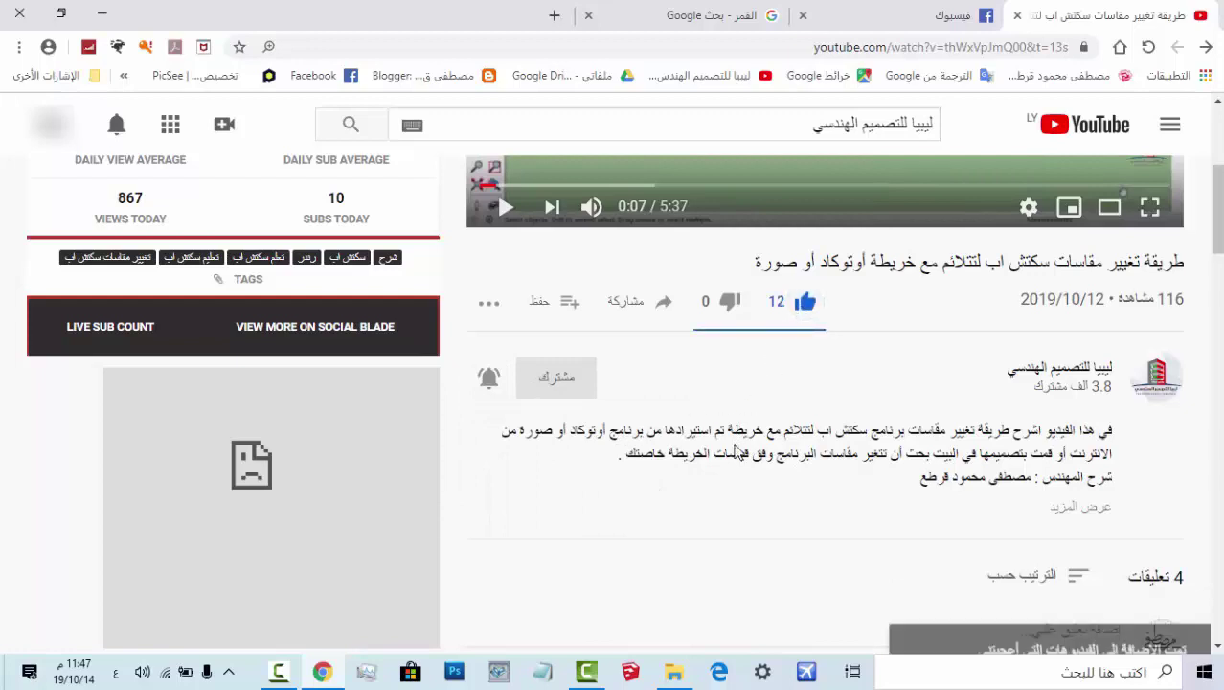